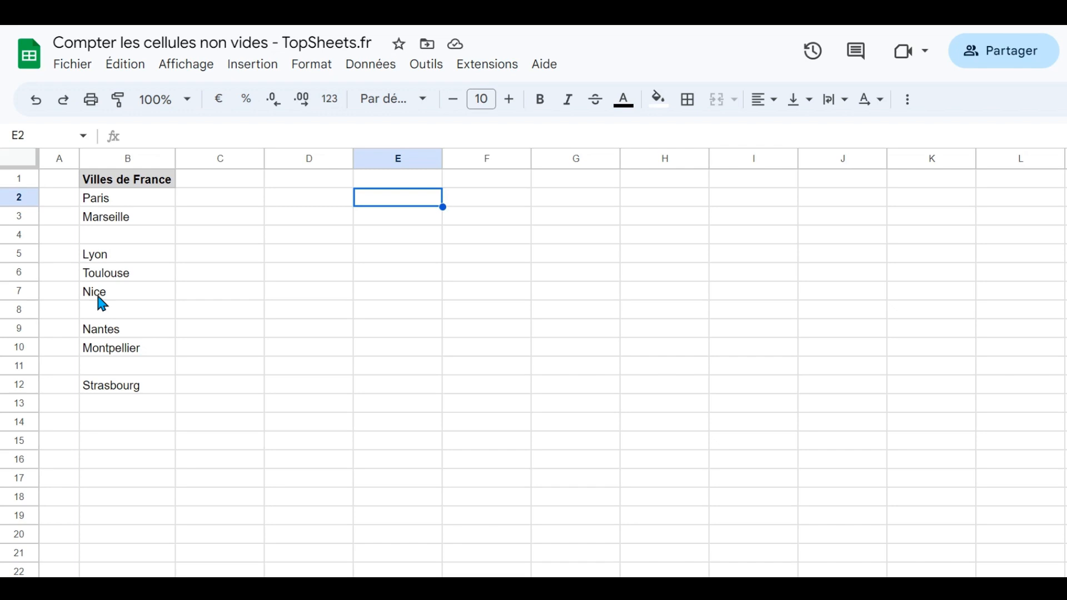
- Enter =NBVAL(B2:B12) in D3 to count the non-empty cells of the city list
left_click(295, 222)
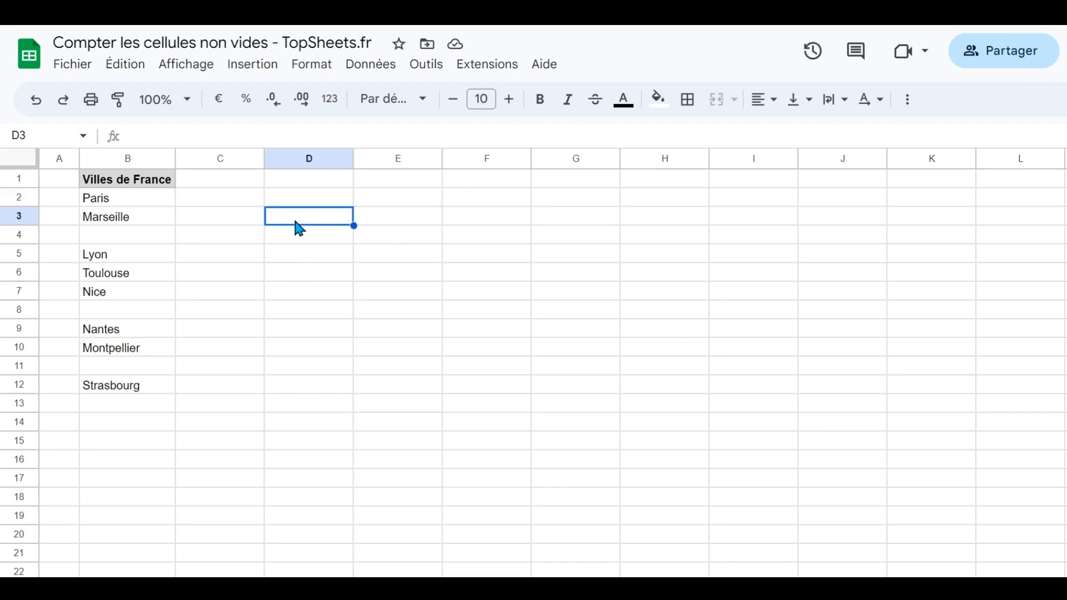
type("=")
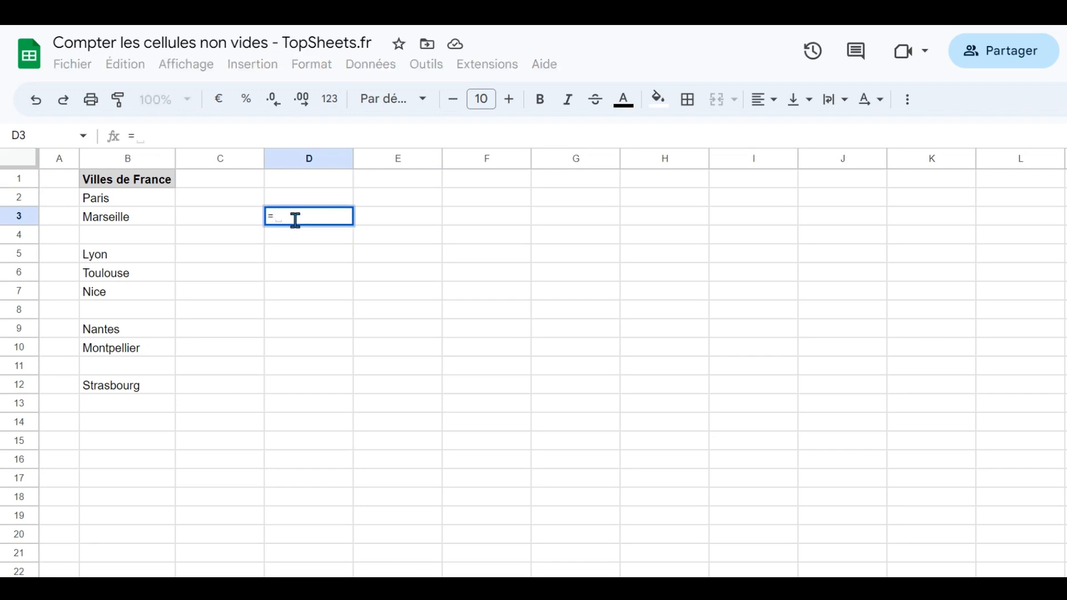
type("NB")
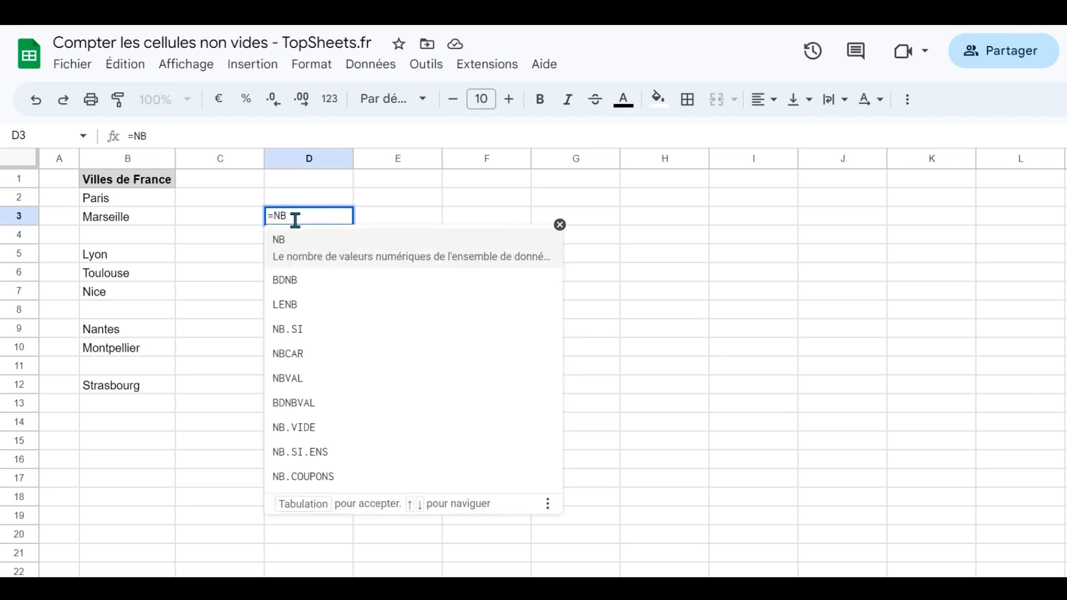
type("VAL")
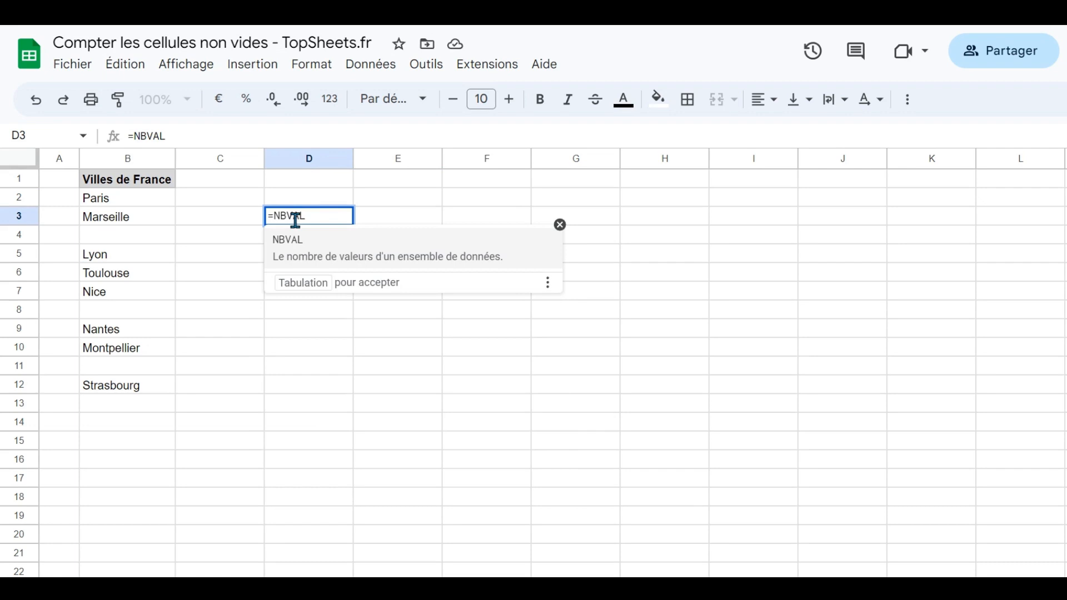
type("(")
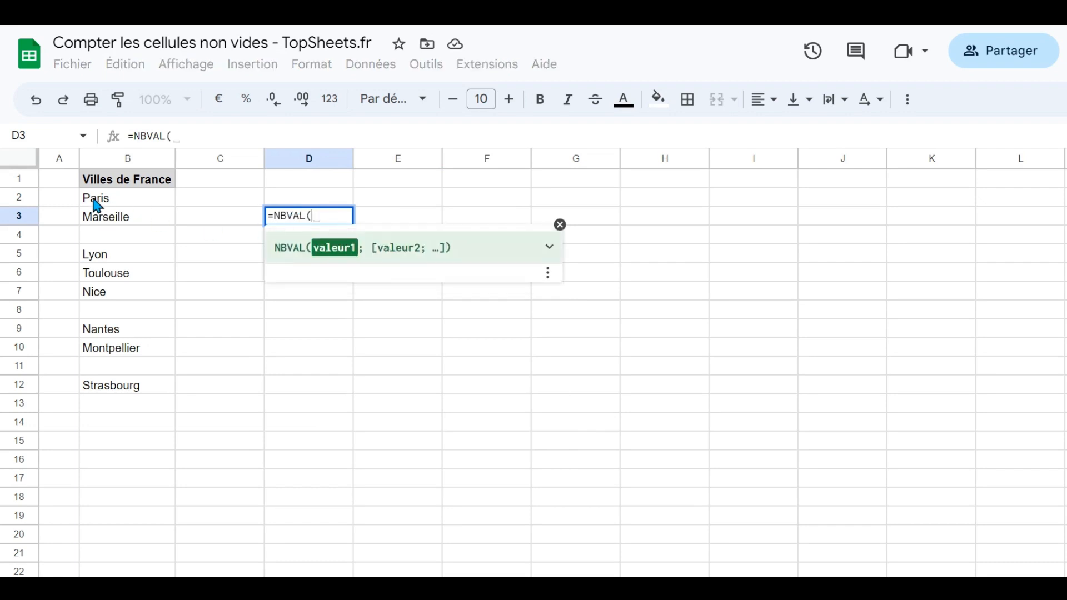
left_click_drag(89, 201, 91, 383)
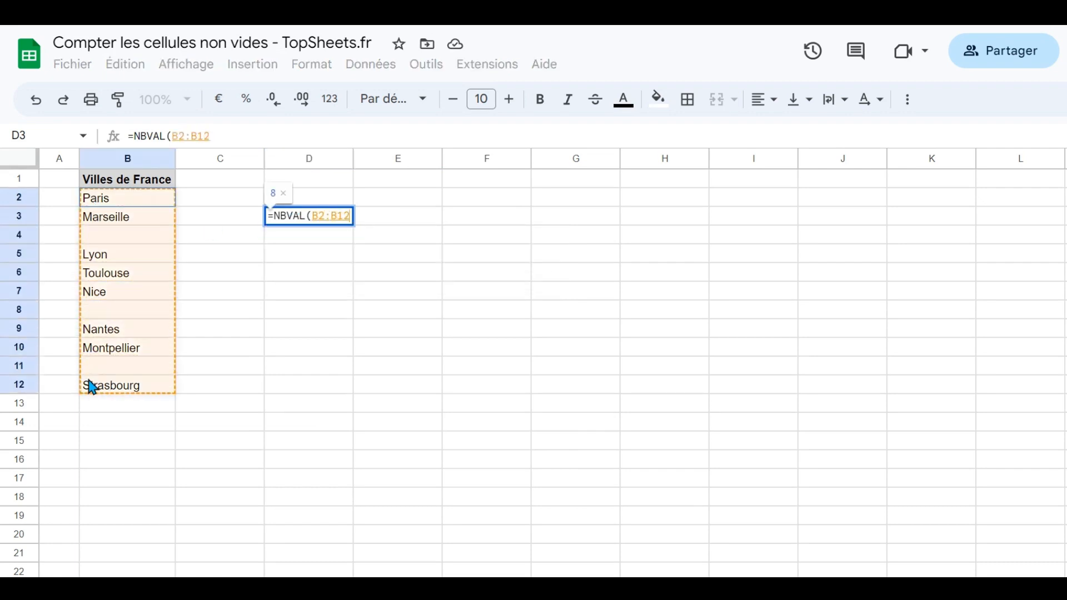
key("Return")
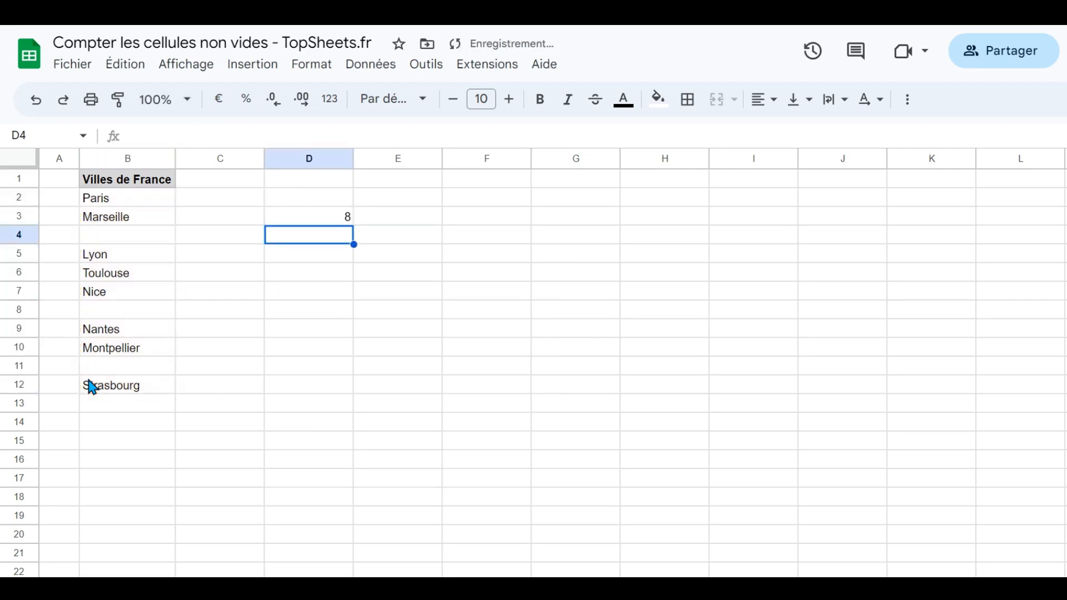
left_click(116, 205)
left_click_drag(118, 211, 119, 385)
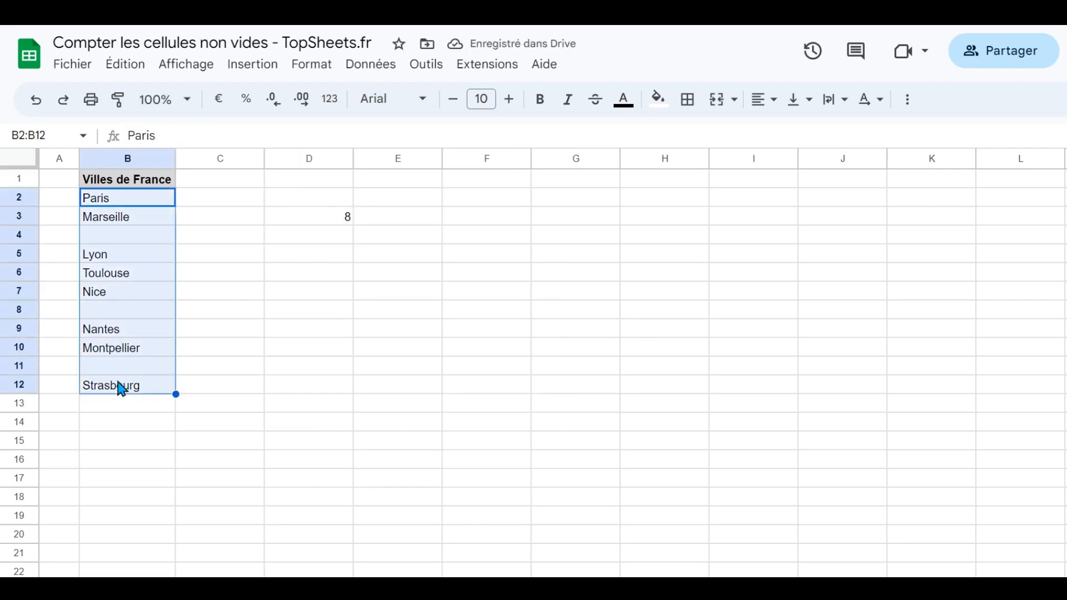
left_click(307, 217)
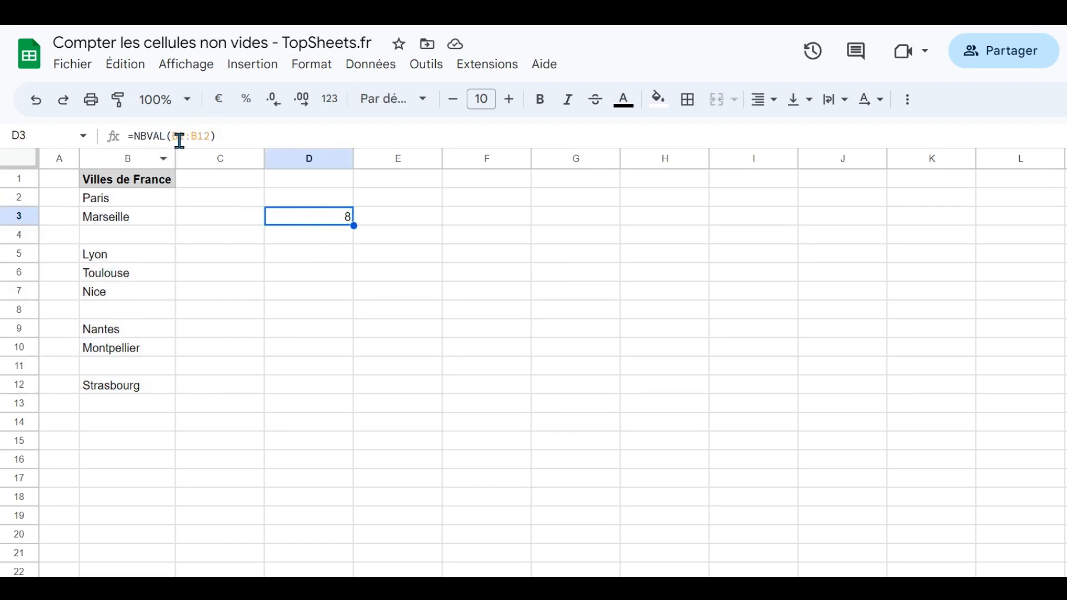
- Enter the formula ="" in the empty cell B4 to test how the count treats it
left_click(162, 243)
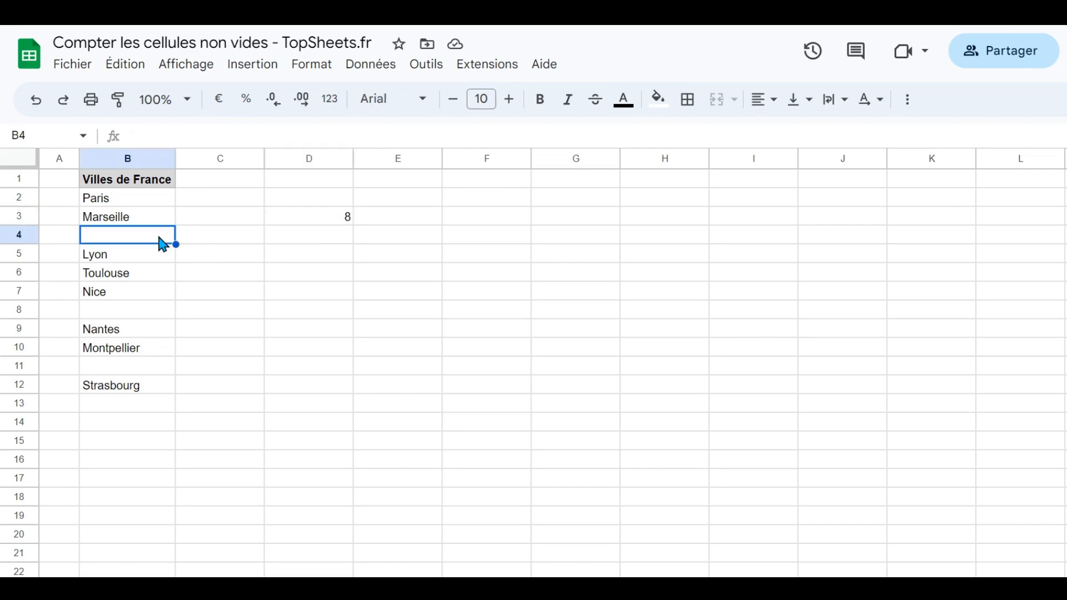
type("=\"\"")
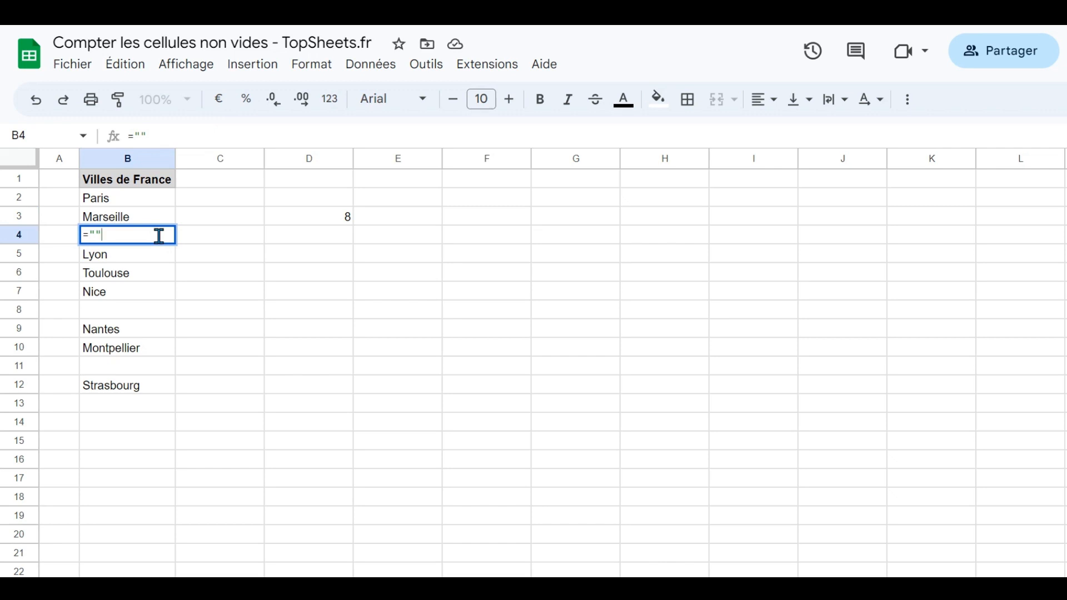
key("Return")
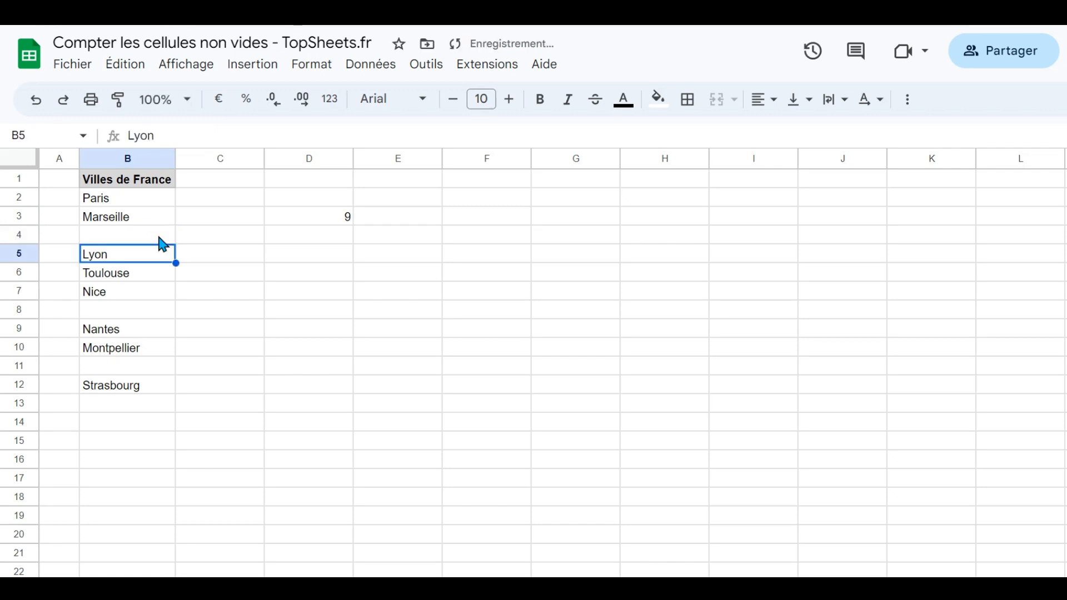
left_click(162, 244)
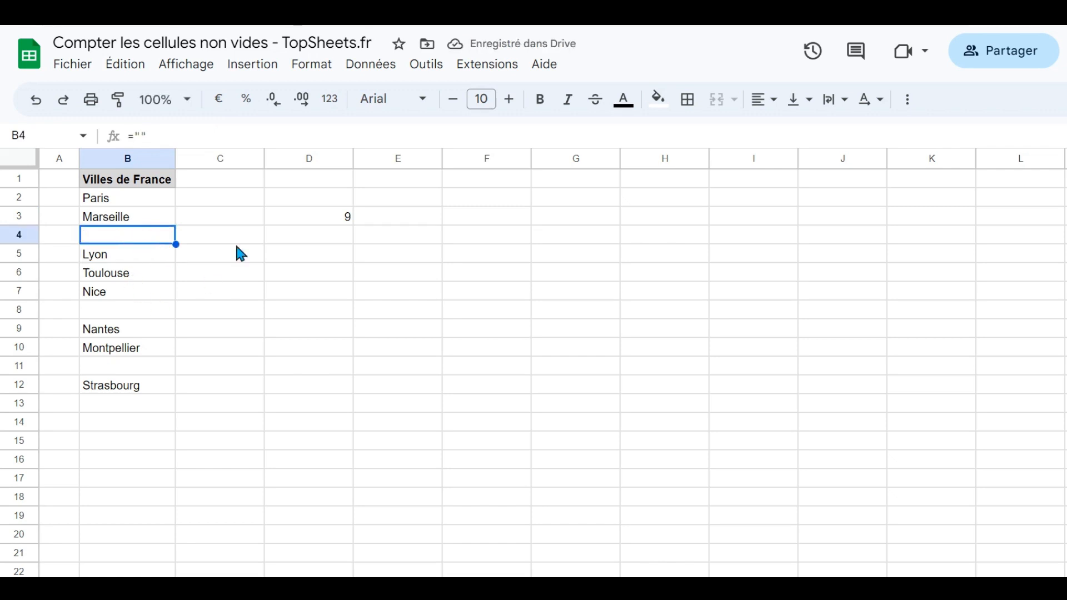
- Enter a single space in B8 and another blank-looking entry in B11 to test the count
left_click(172, 315)
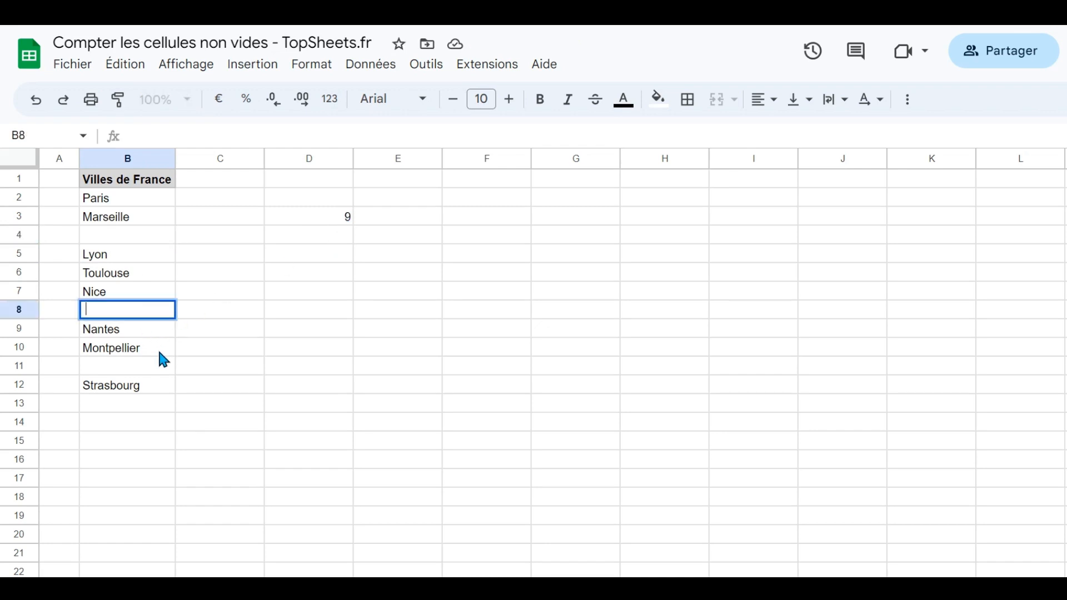
key("Return")
left_click(351, 215)
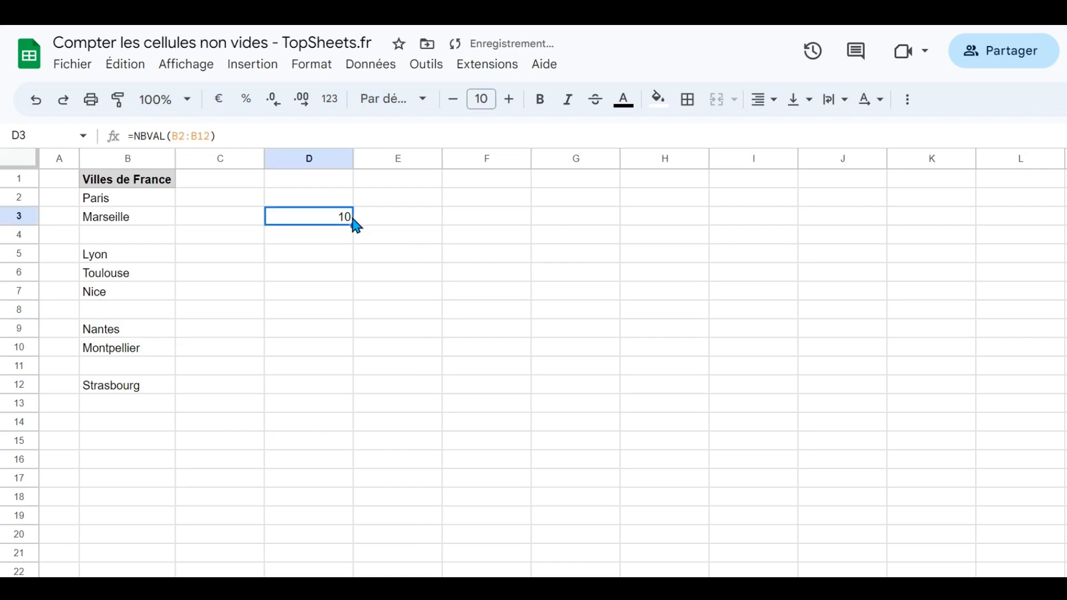
left_click(145, 371)
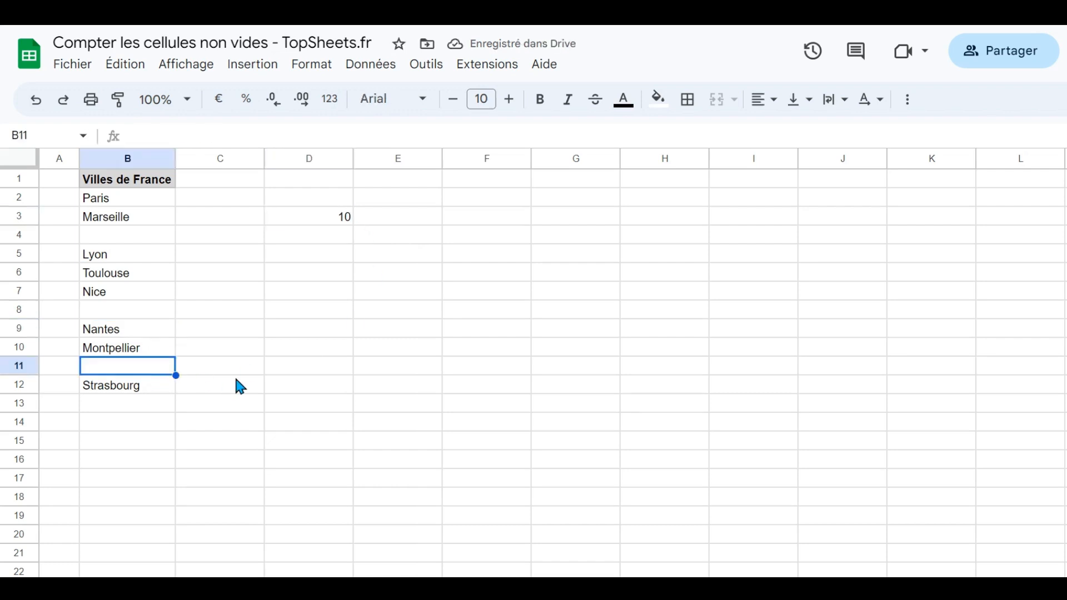
key("Return")
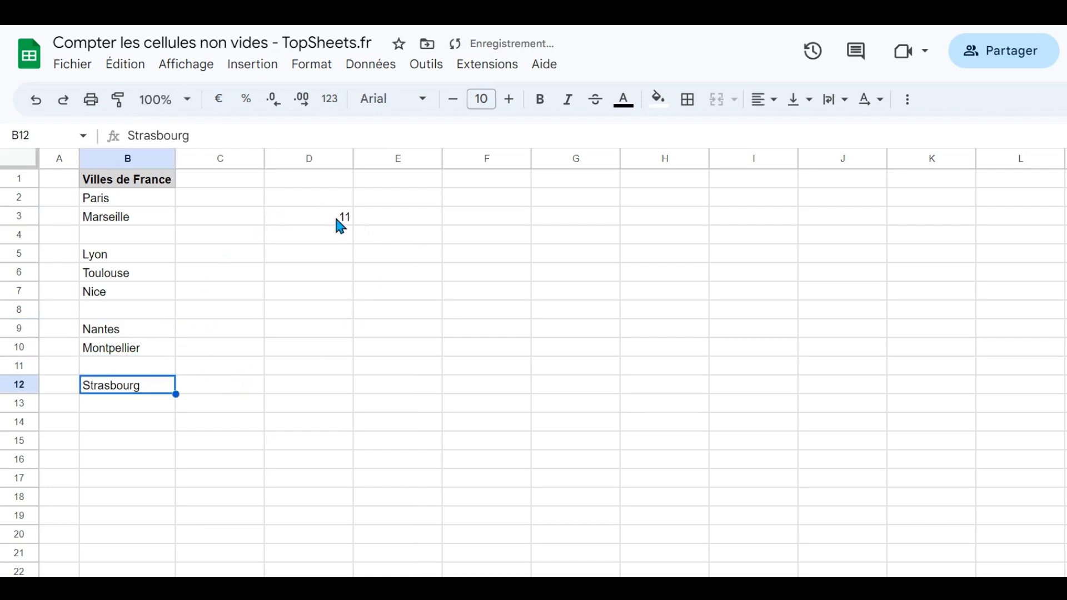
- Clear the blank-looking test contents from cells B4, B8 and B11
left_click(125, 236)
left_click(128, 312)
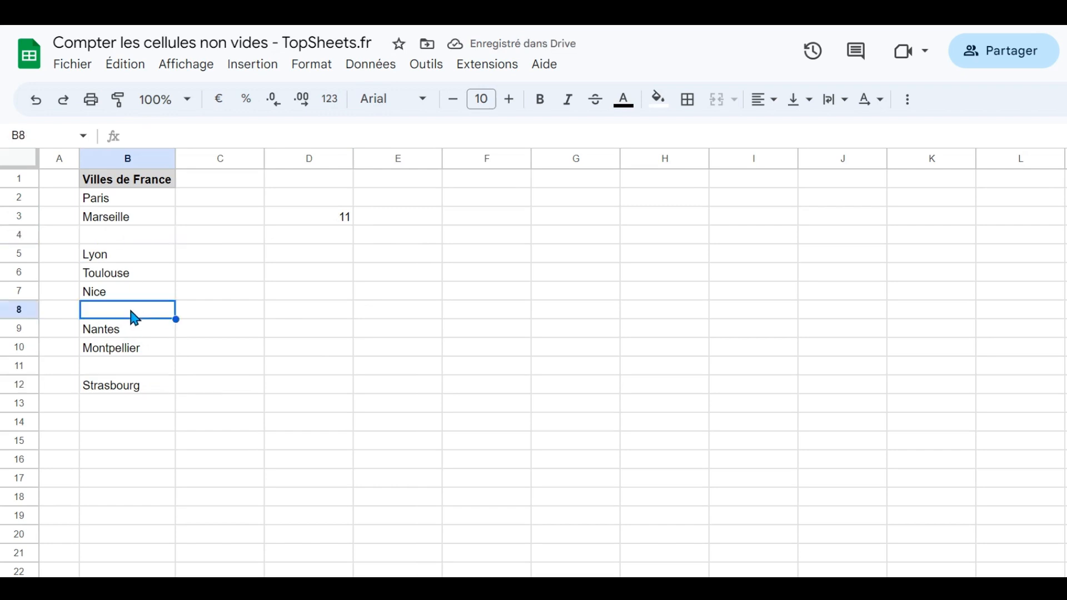
left_click(134, 367)
left_click(312, 218)
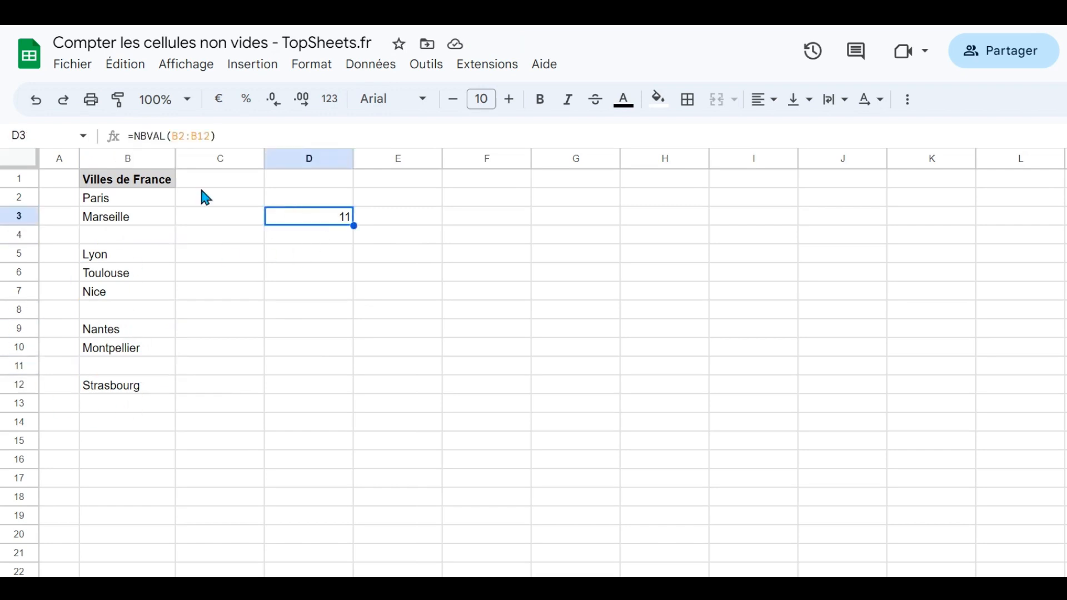
left_click(120, 245)
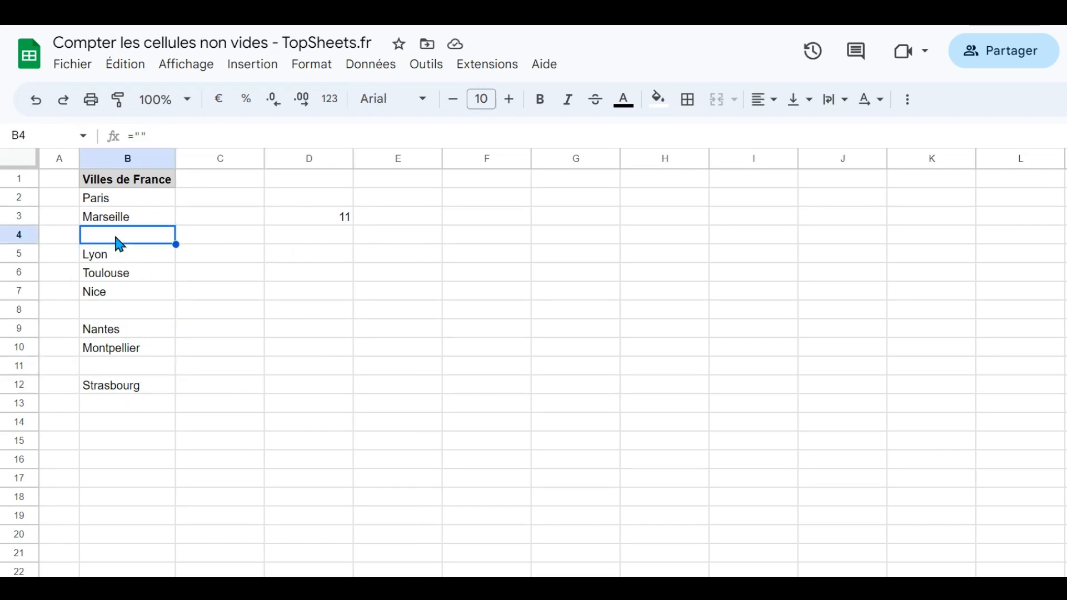
key("Delete")
left_click(111, 312)
key("Delete")
left_click(114, 368)
key("Delete")
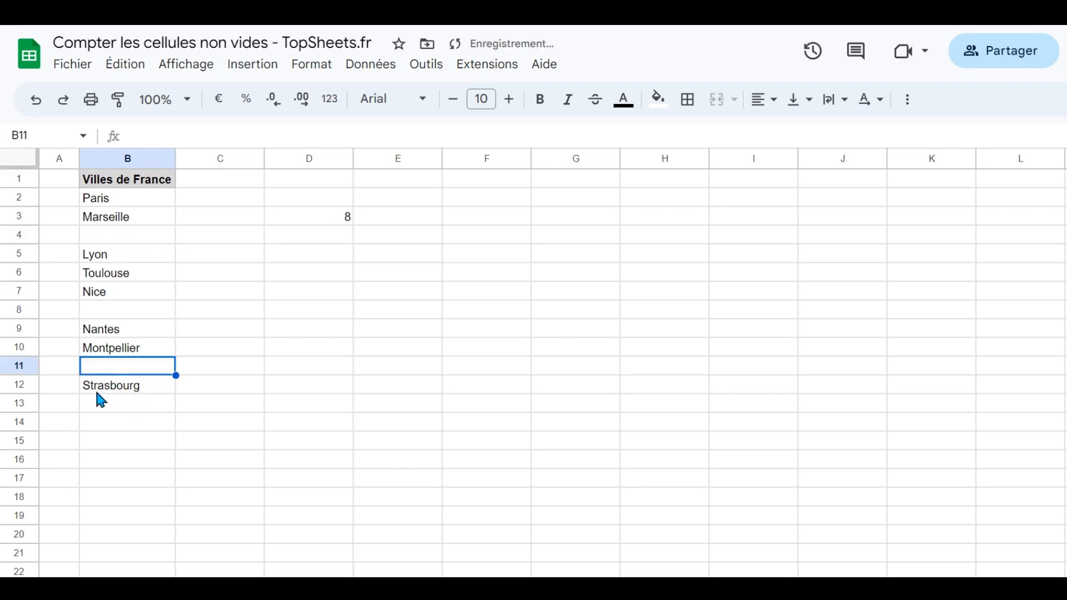
left_click(160, 406)
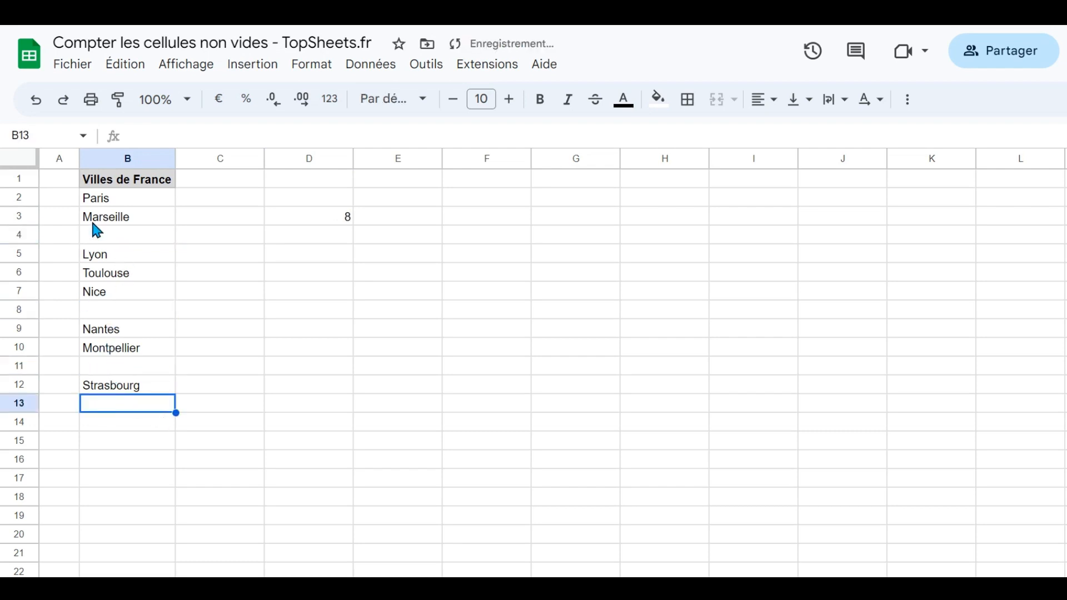
- Change the formula in D3 to =NB.SI(B2:B12;"<>")
left_click(304, 218)
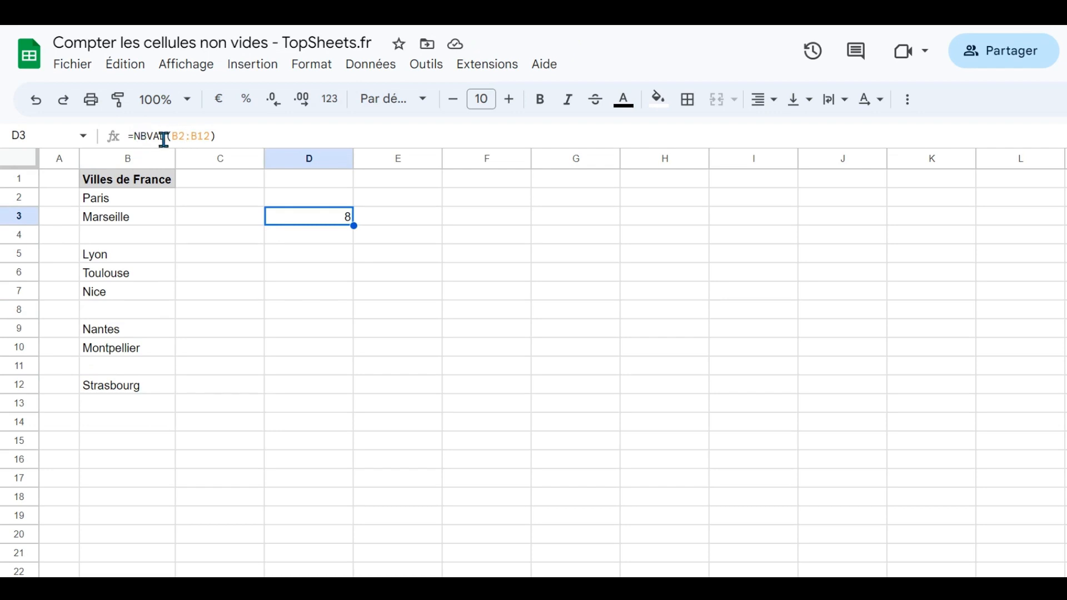
left_click_drag(165, 136, 149, 136)
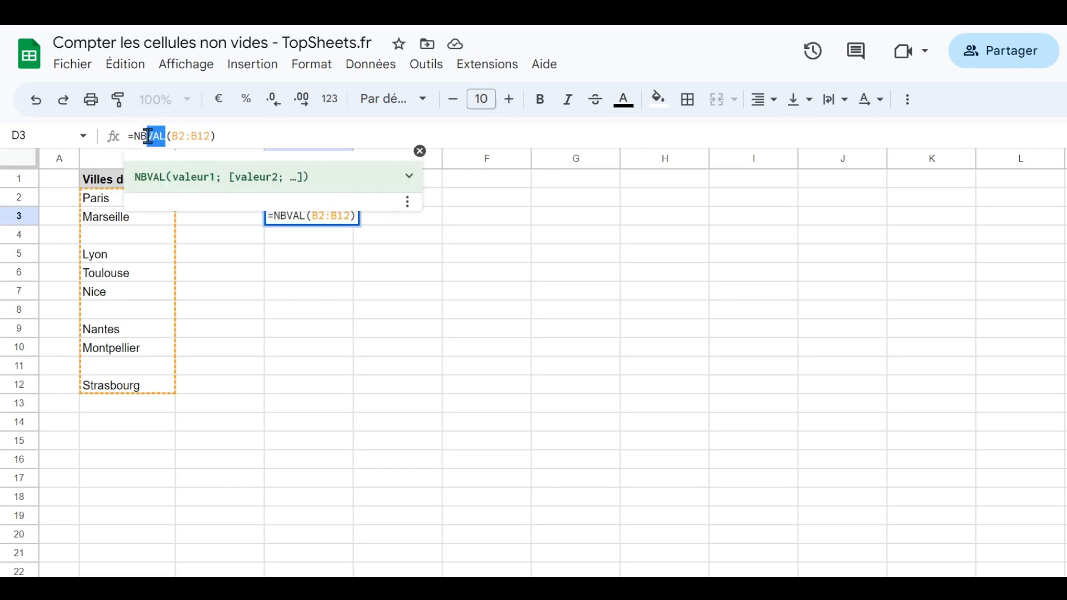
type(".SI")
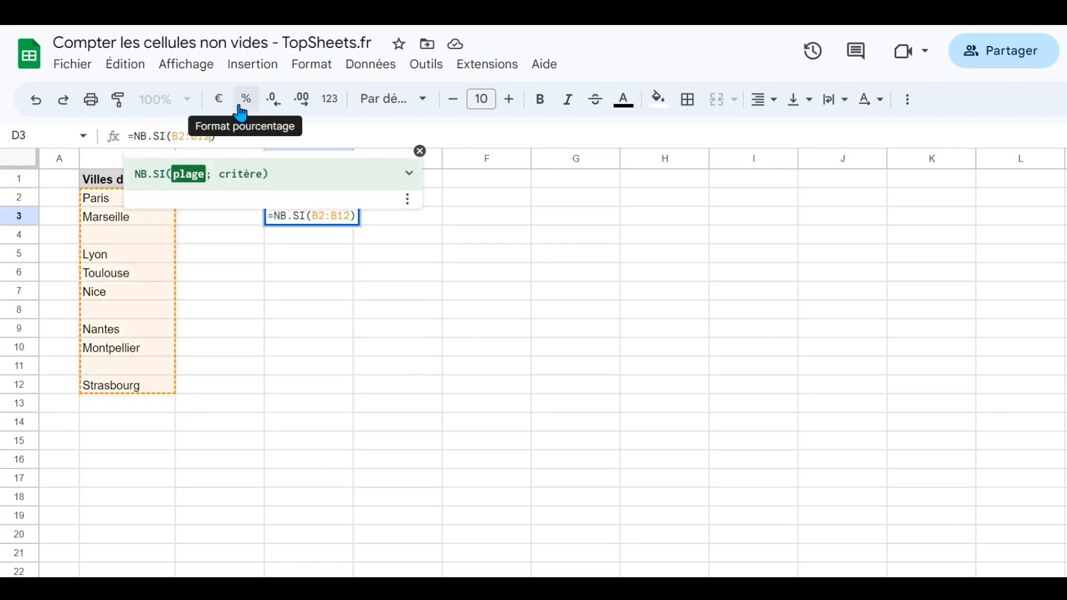
type("; ")
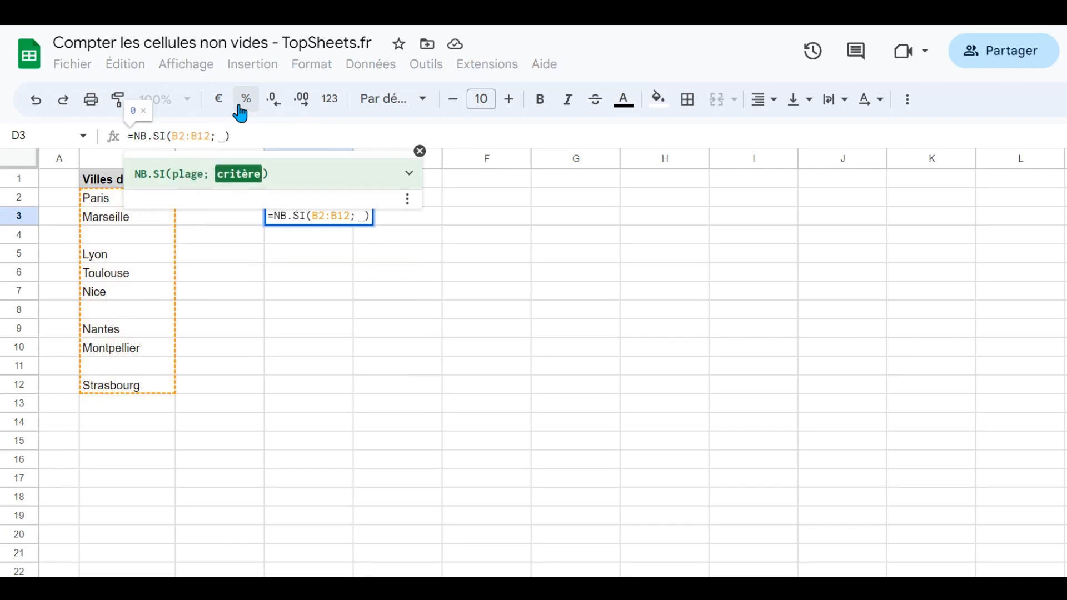
type("\"")
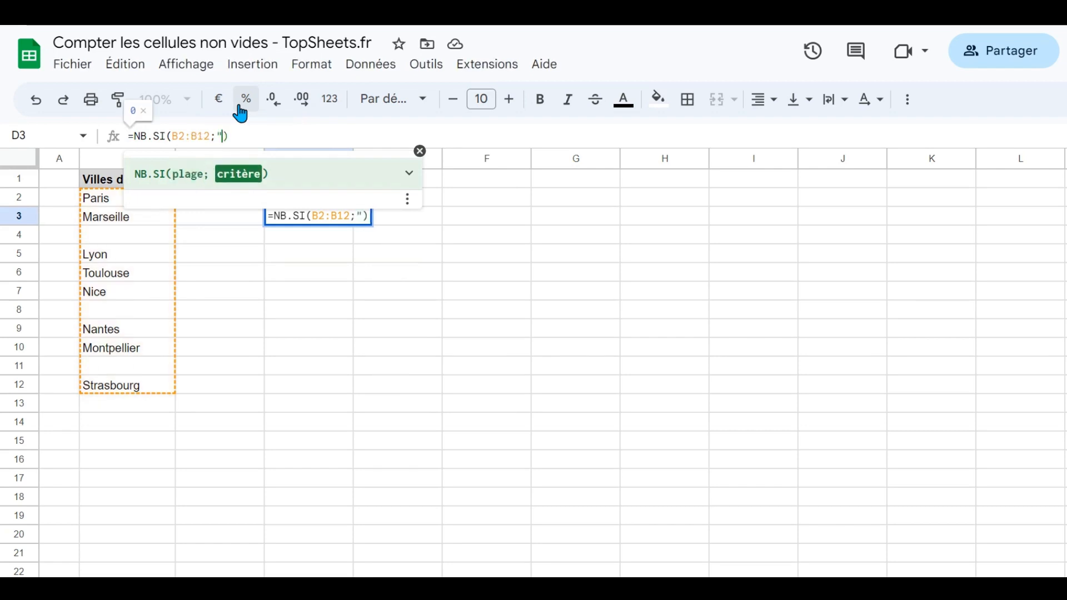
left_click(221, 136)
type("\"")
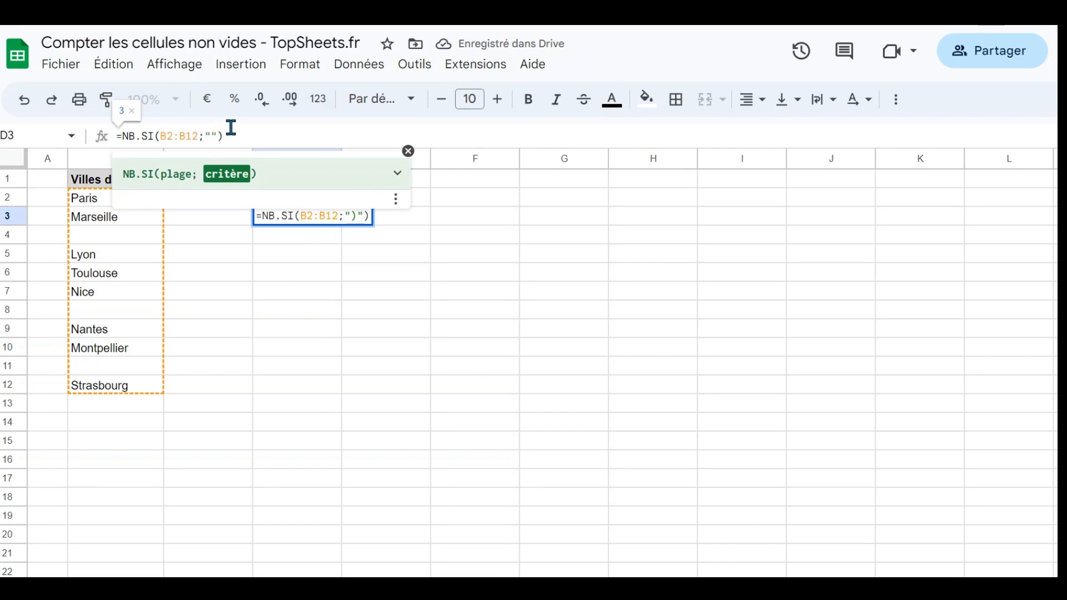
type("<")
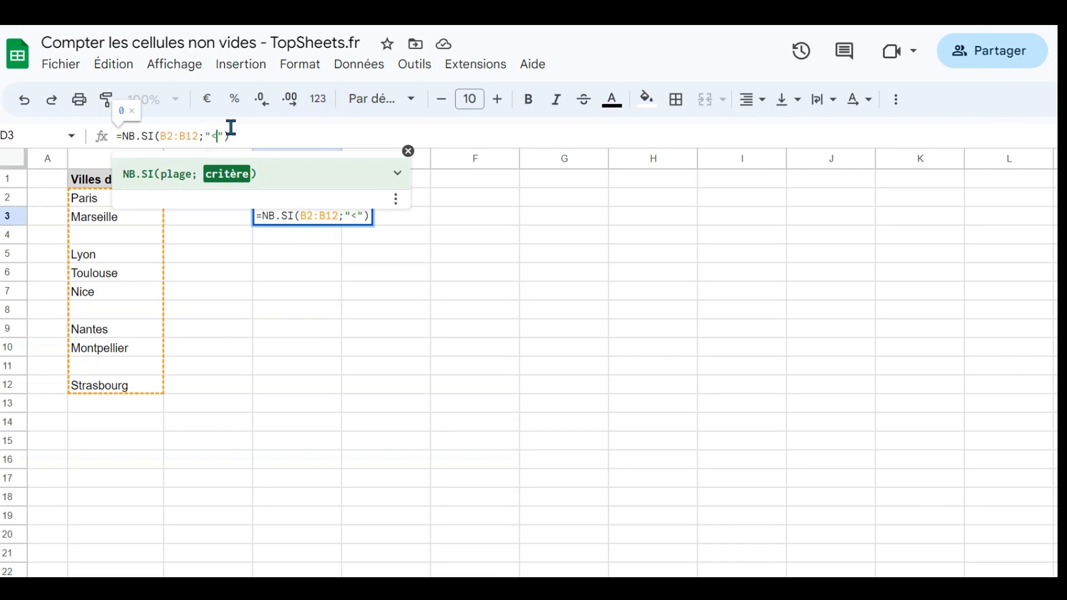
type(">")
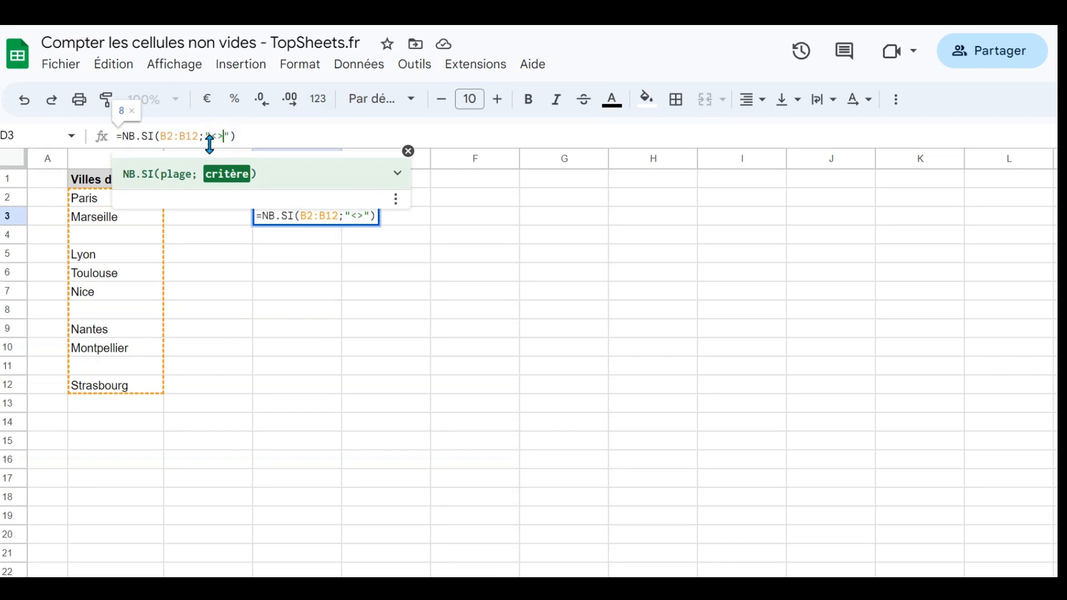
left_click(239, 138)
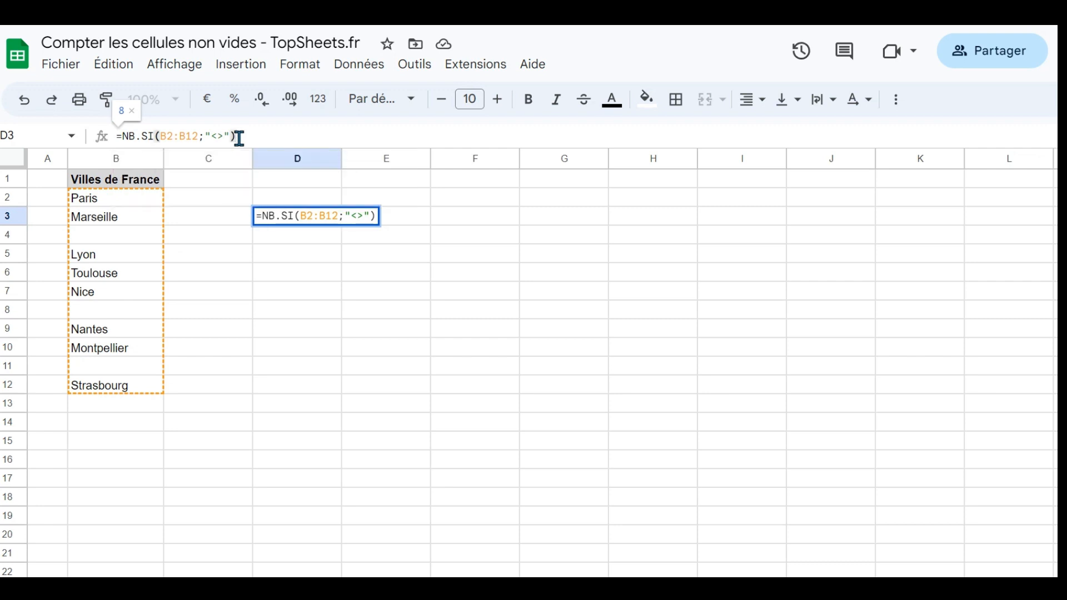
key("Return")
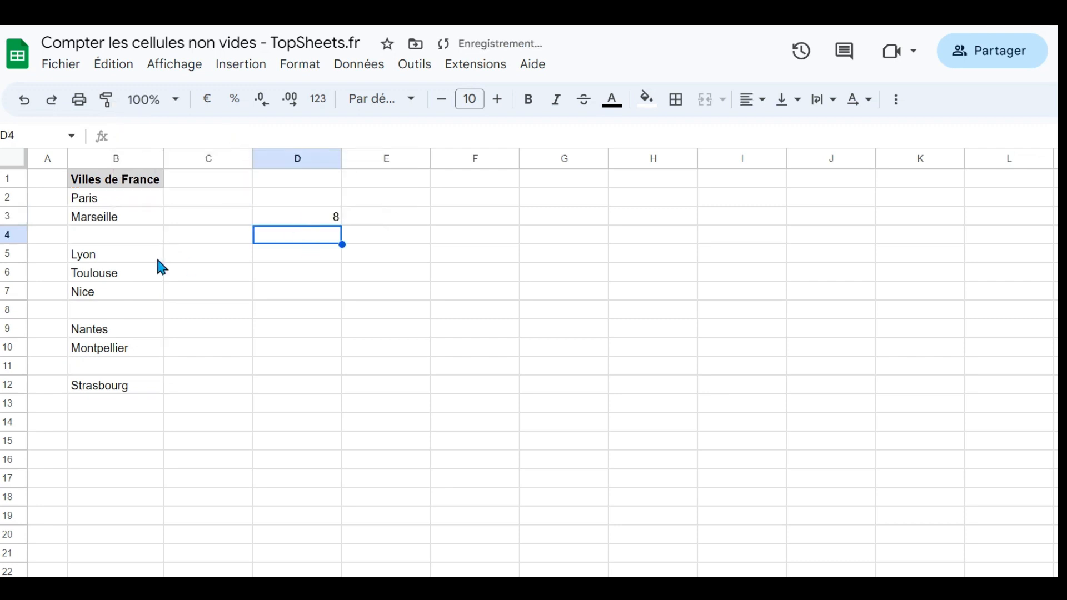
- Enter a single space in B4 and a lone apostrophe in B8 to test the NB.SI count
left_click(130, 234)
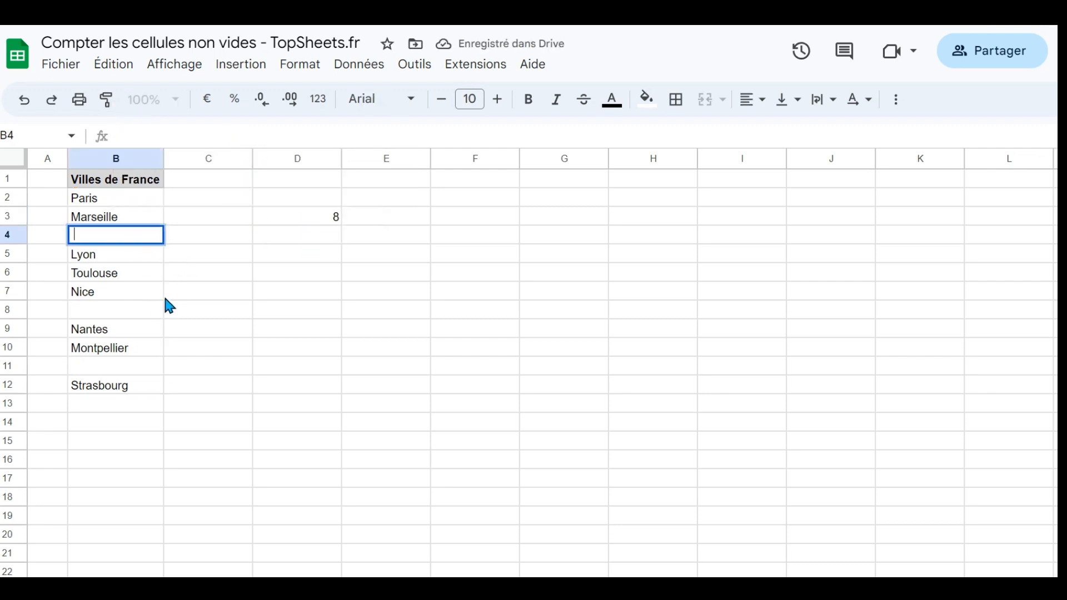
key("Return")
left_click(156, 309)
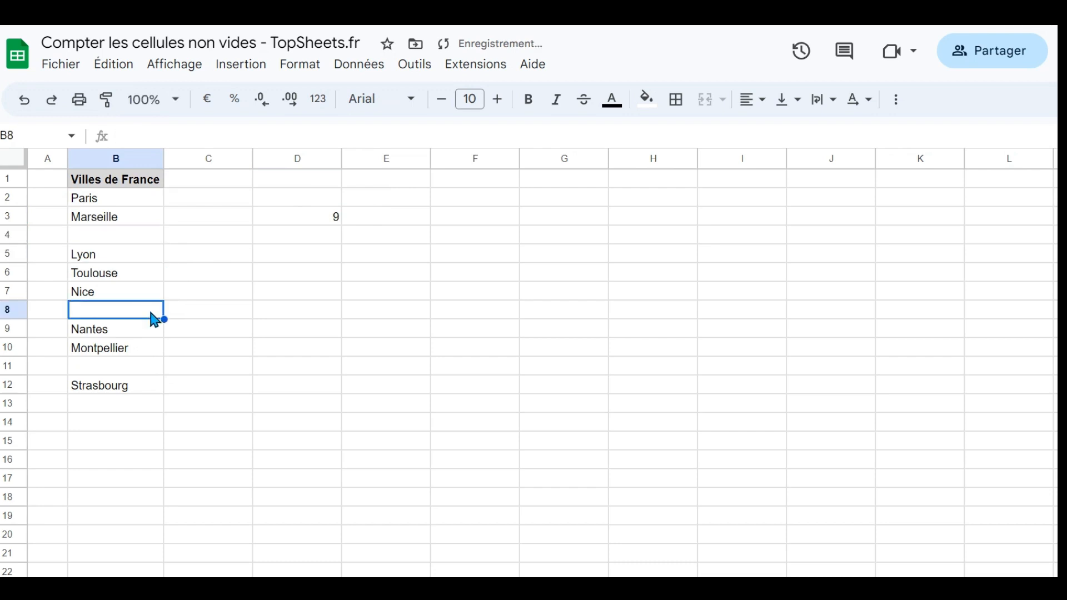
type("'")
key("Return")
- Enter the formula ="" in B11 as a further test of the count, leaving Nantes in B9 intact
type("=\"\"")
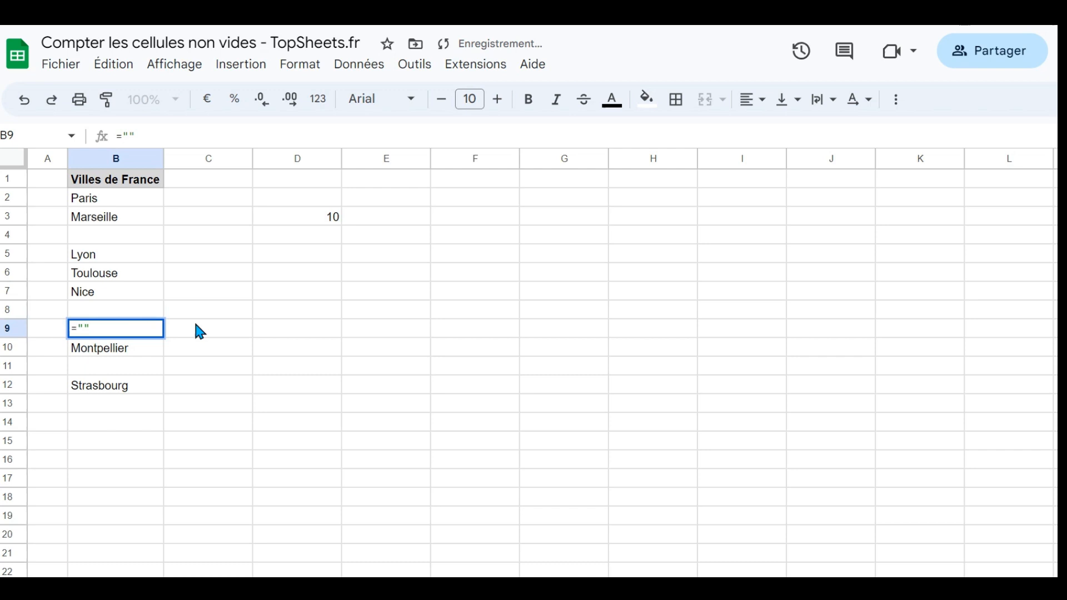
key("Escape")
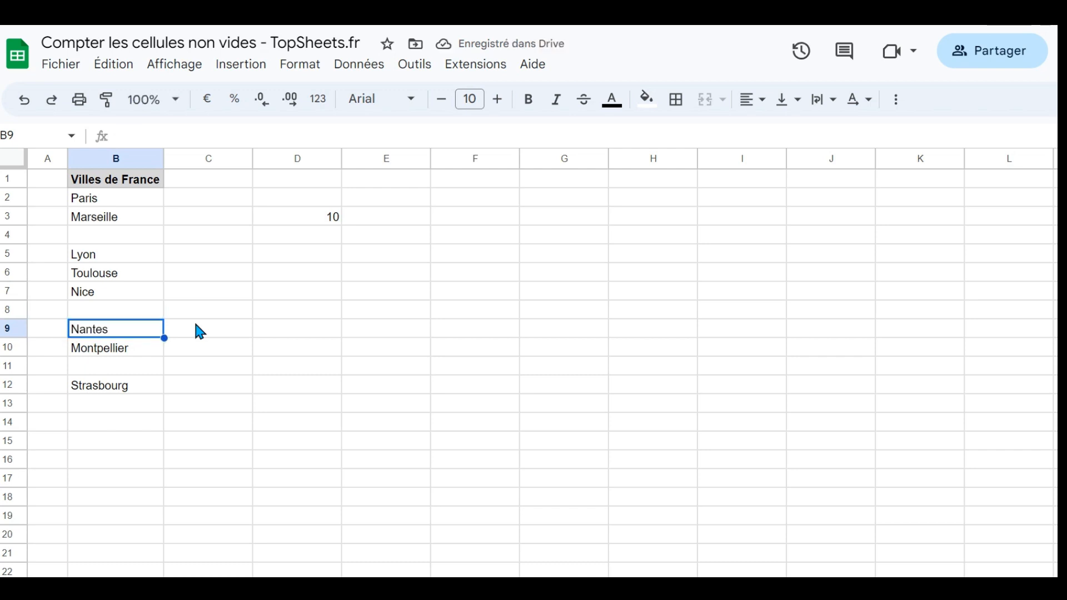
key("Down")
key("Down")
type("=\"\"")
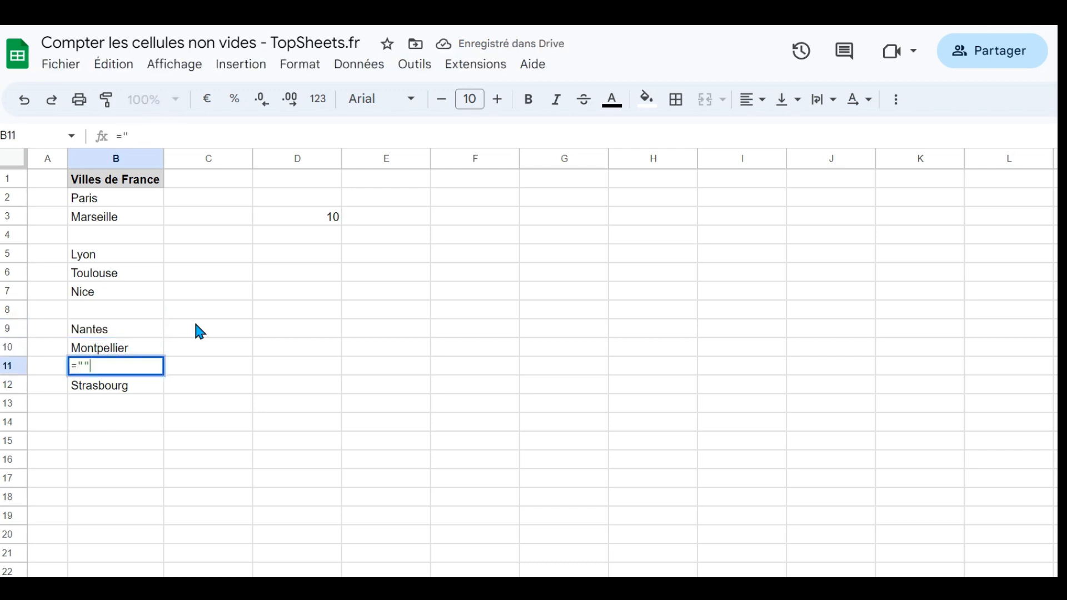
key("Return")
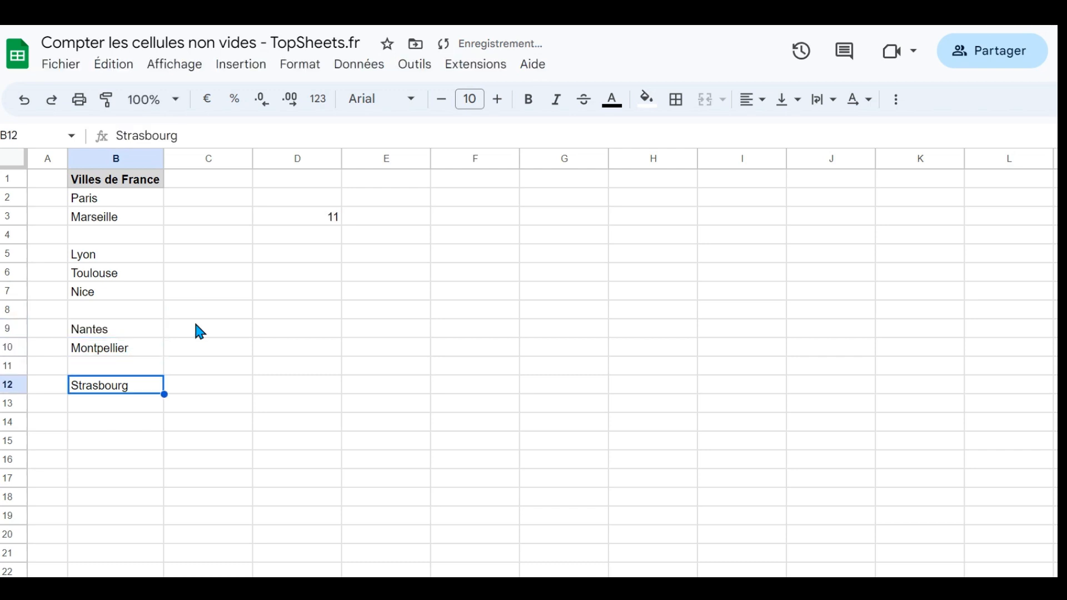
- Clear the blank-looking test entries from B4, B8 and B11
left_click(118, 239)
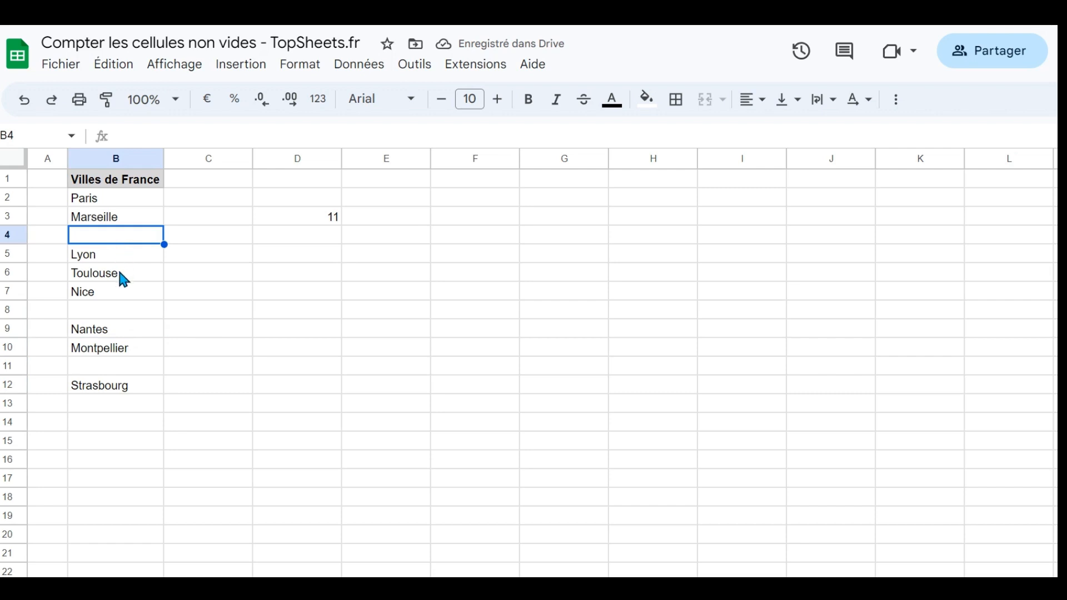
key("Delete")
left_click(119, 309)
key("Delete")
left_click(125, 367)
key("Delete")
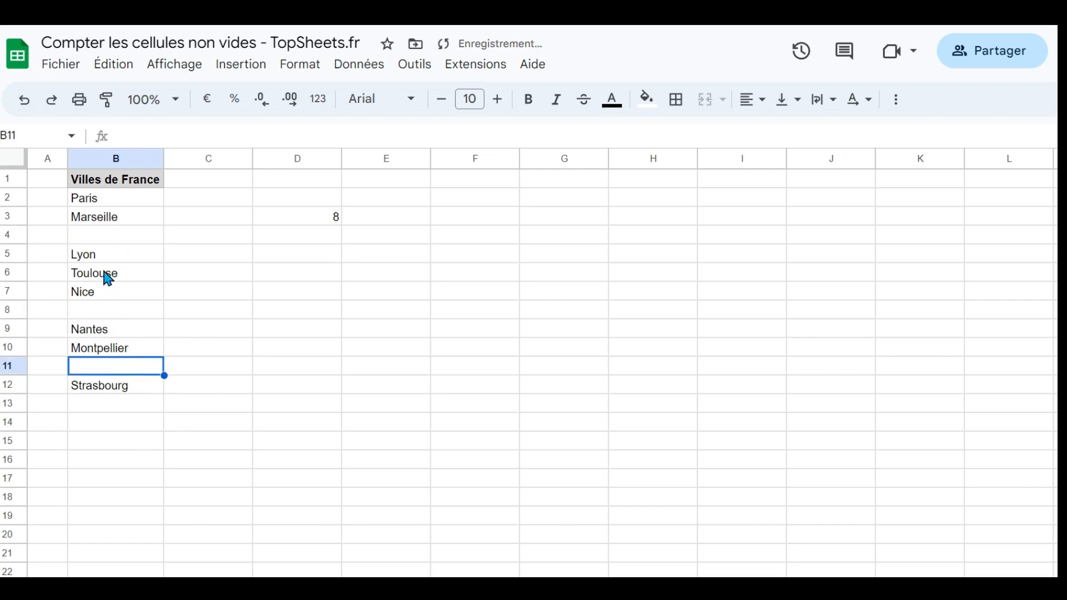
- Replace the formula in D3 with =SOMMEPROD(NBCAR(SUPPRESPACE(B2:B12))>0)
left_click(288, 223)
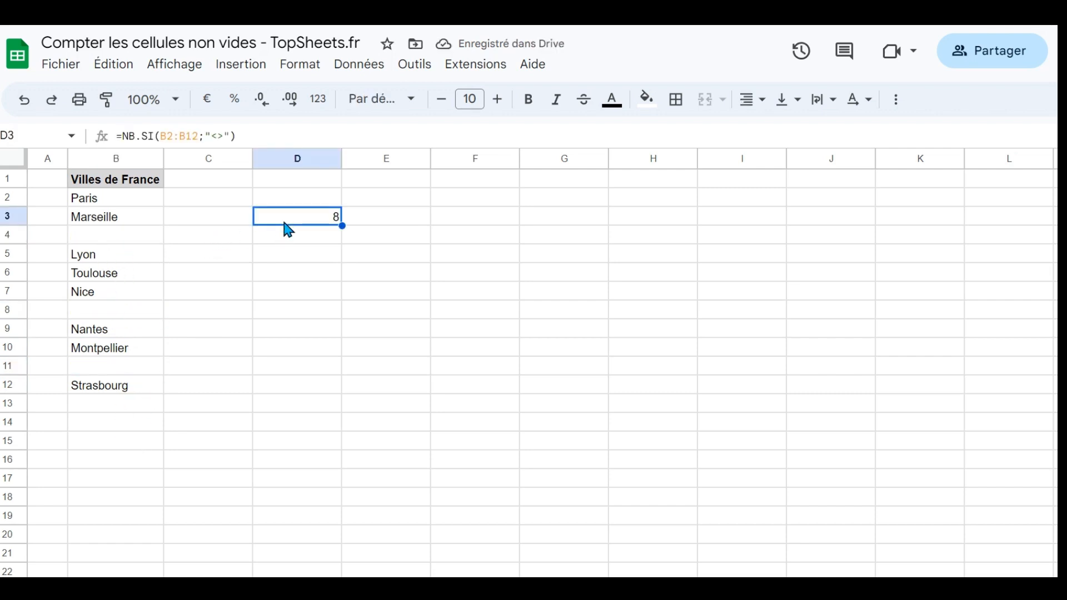
key("Delete")
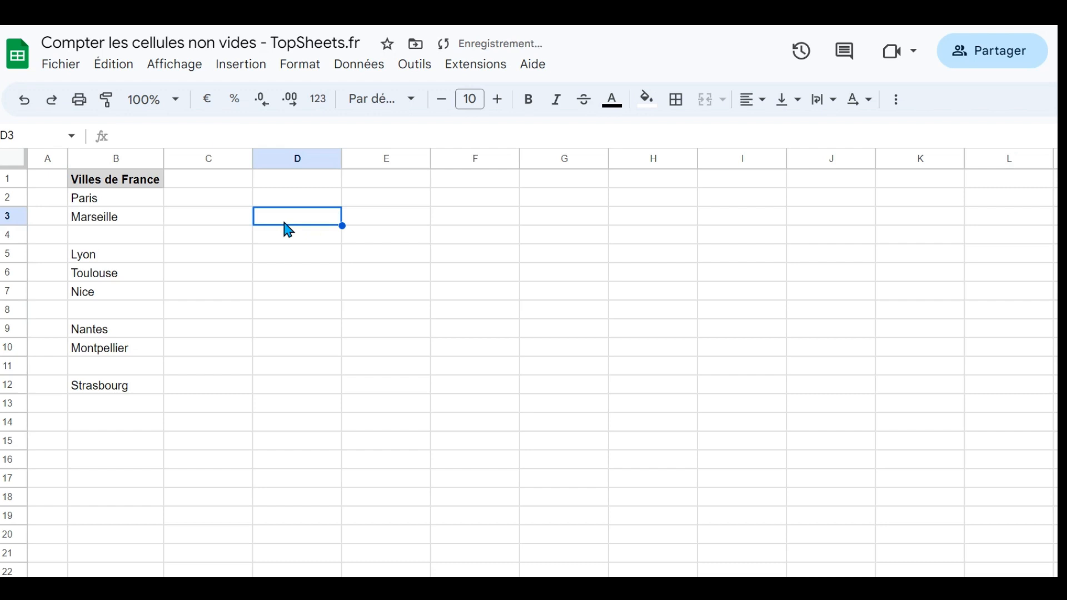
type("=")
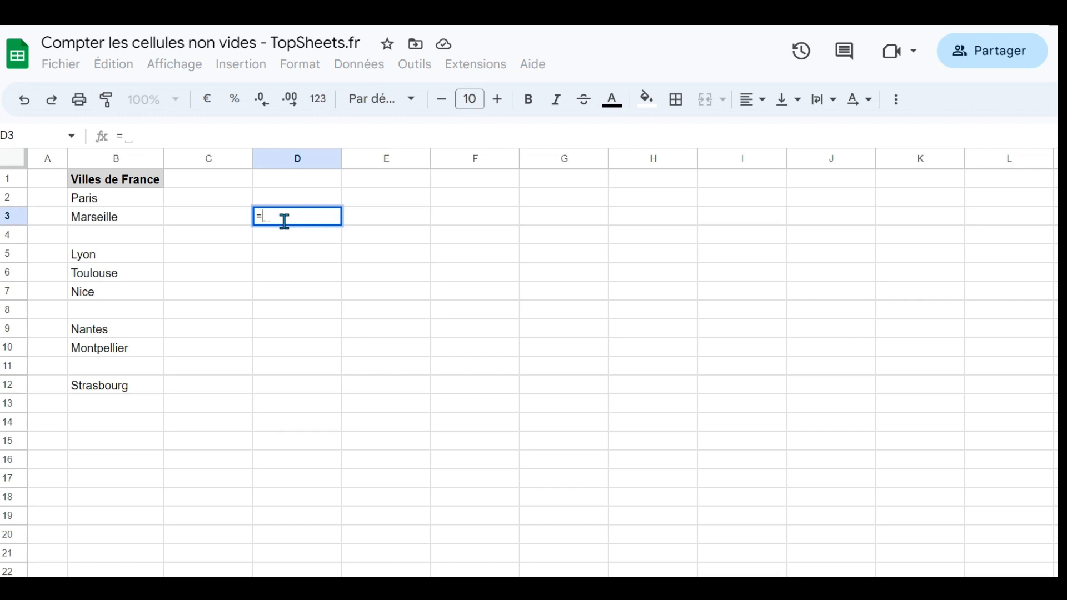
type("SOMME")
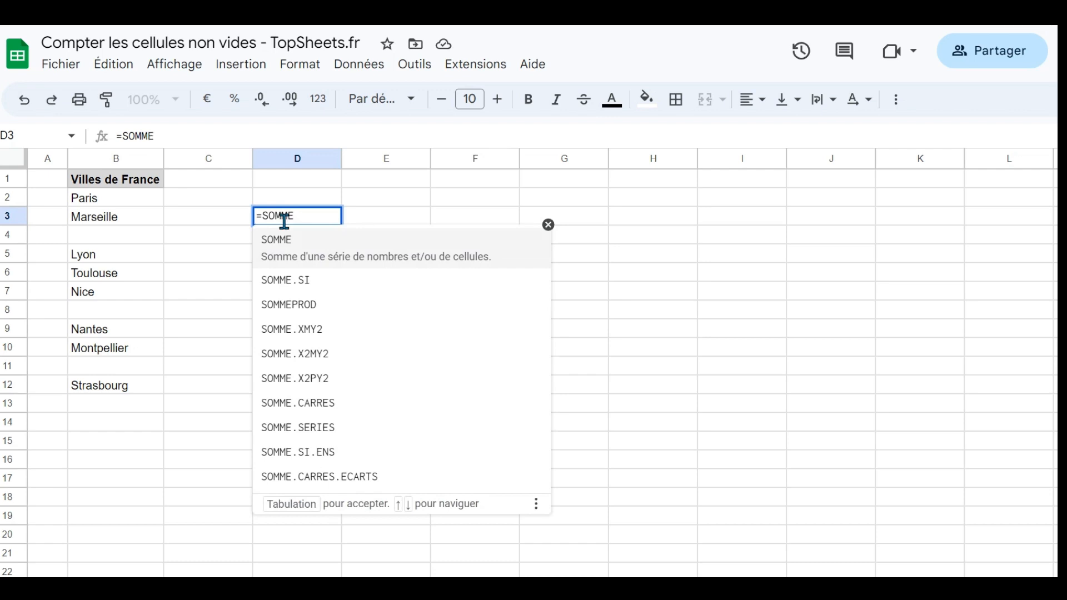
type("PROD")
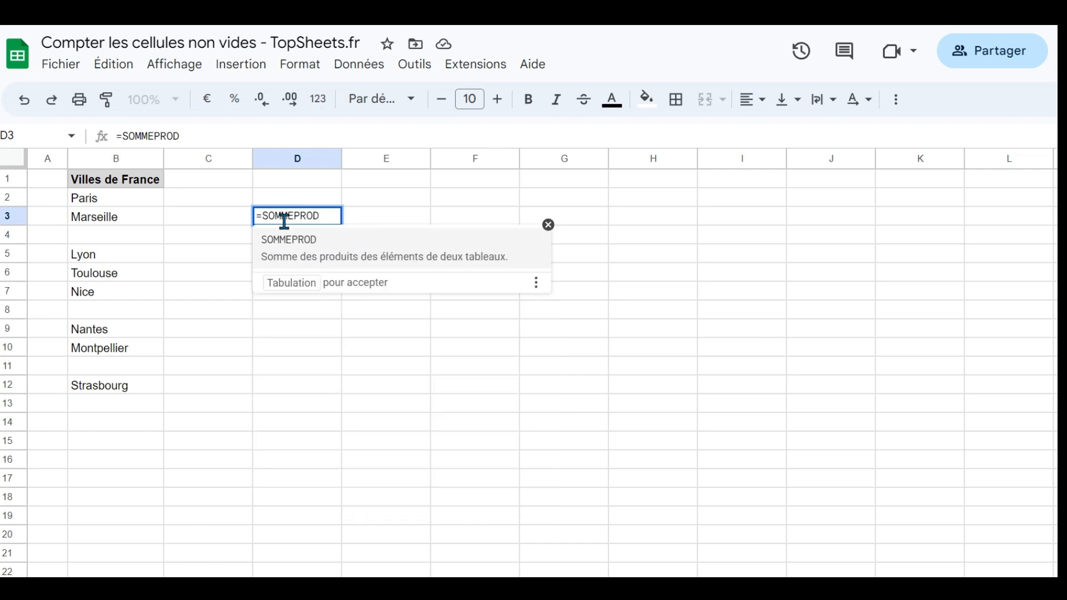
type("(N")
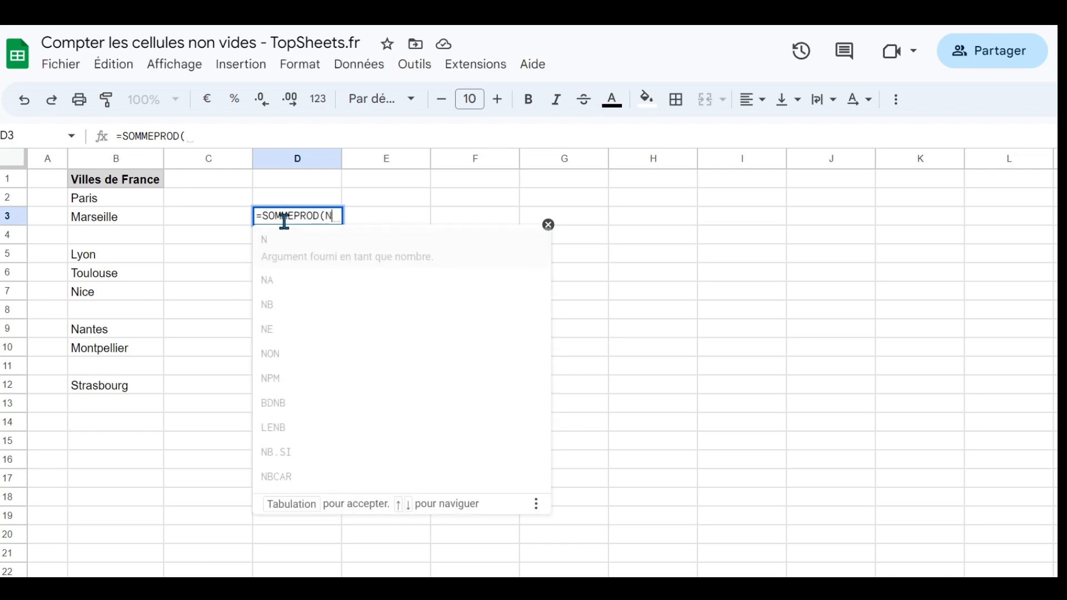
type("BCAR")
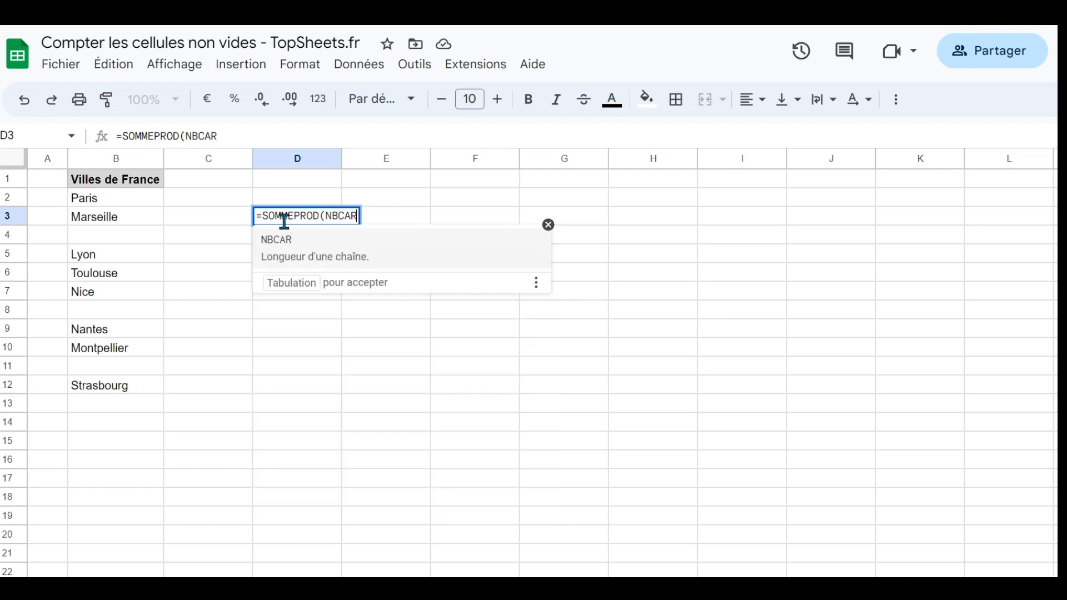
type("(SUPPRE")
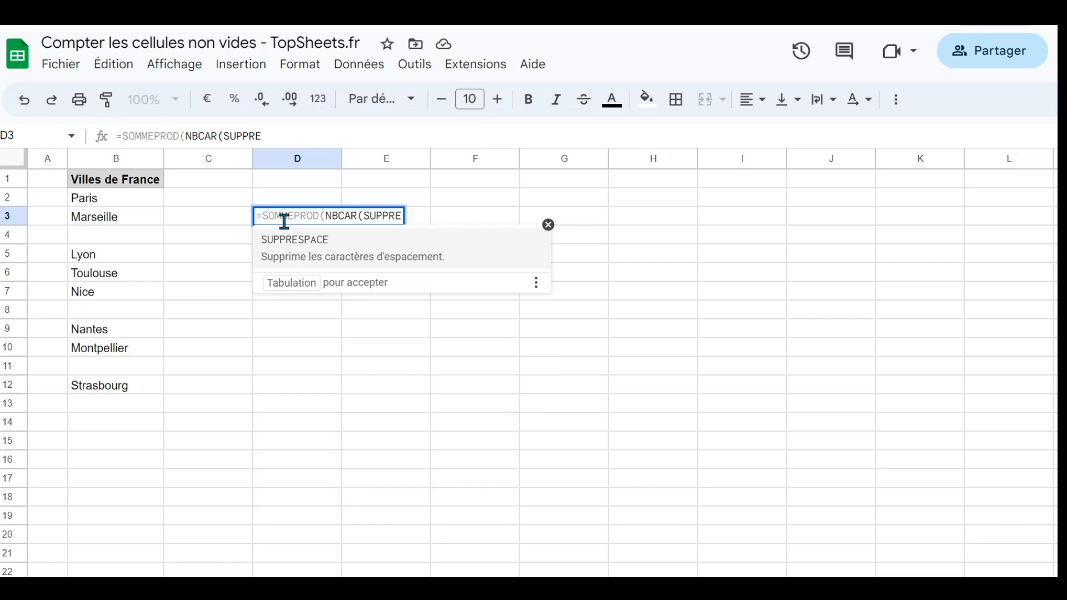
type("SPA")
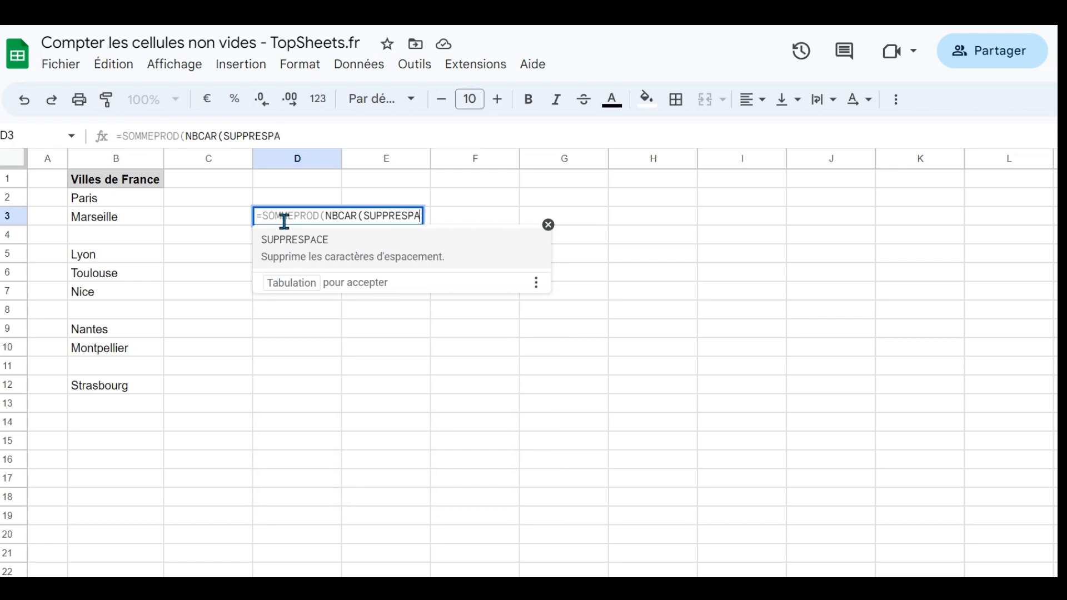
type("CE(")
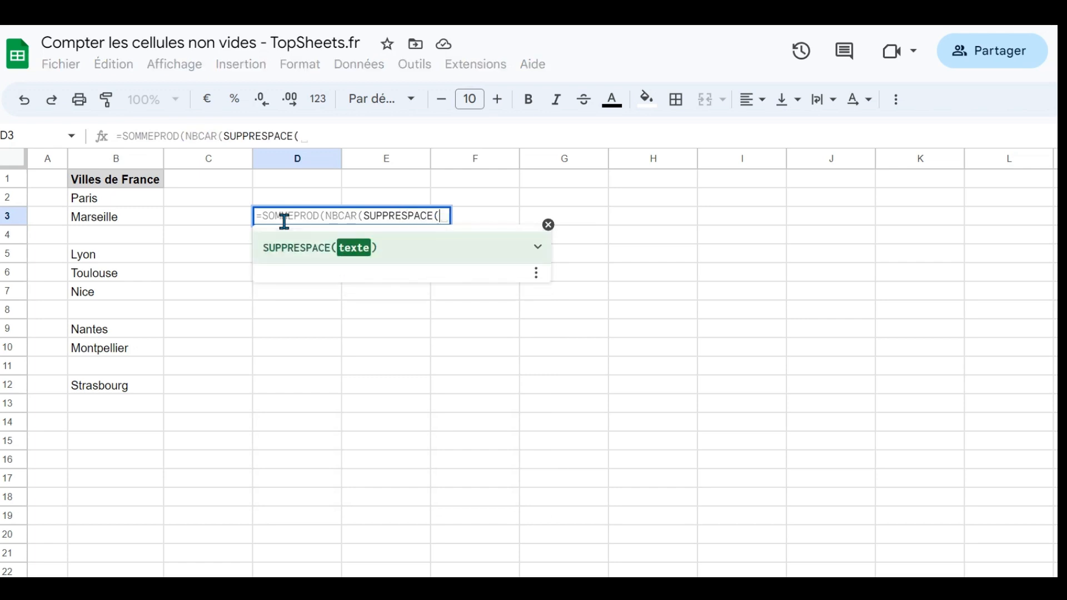
left_click(142, 203)
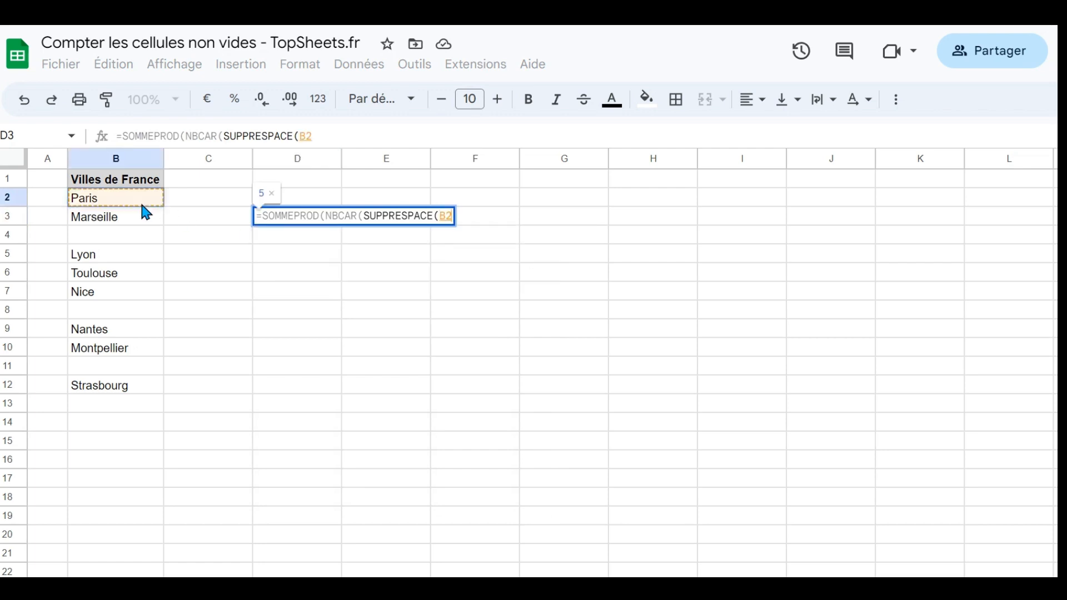
left_click_drag(142, 206, 158, 391)
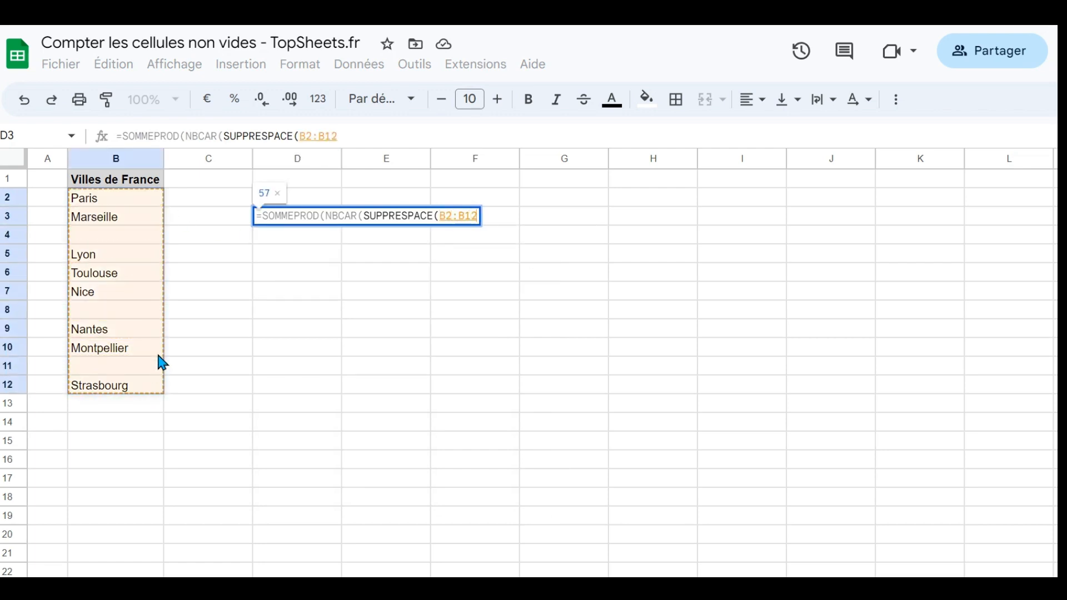
type("))")
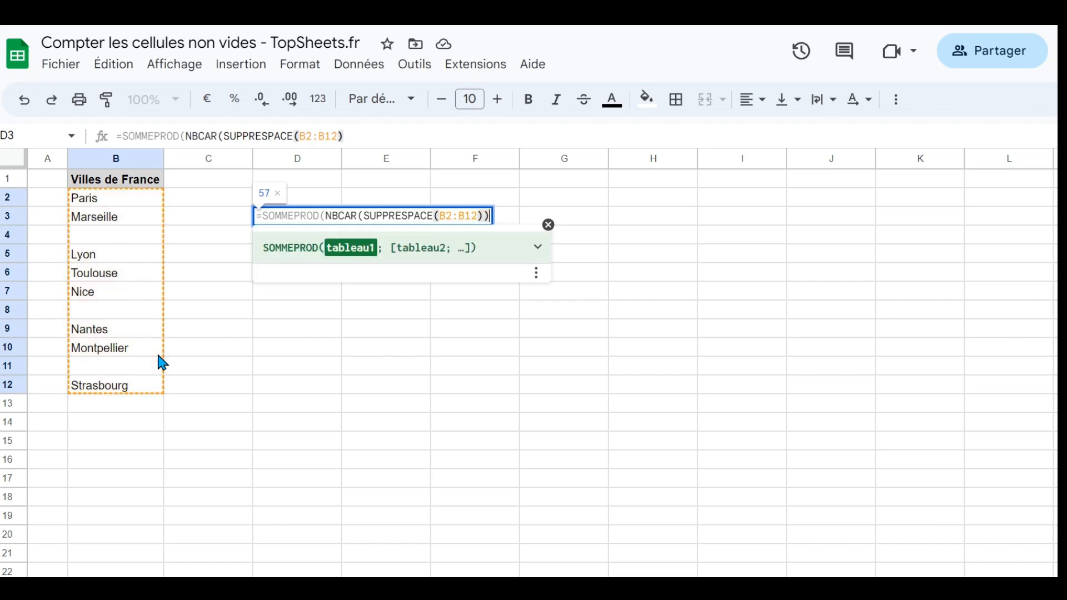
type(">0)")
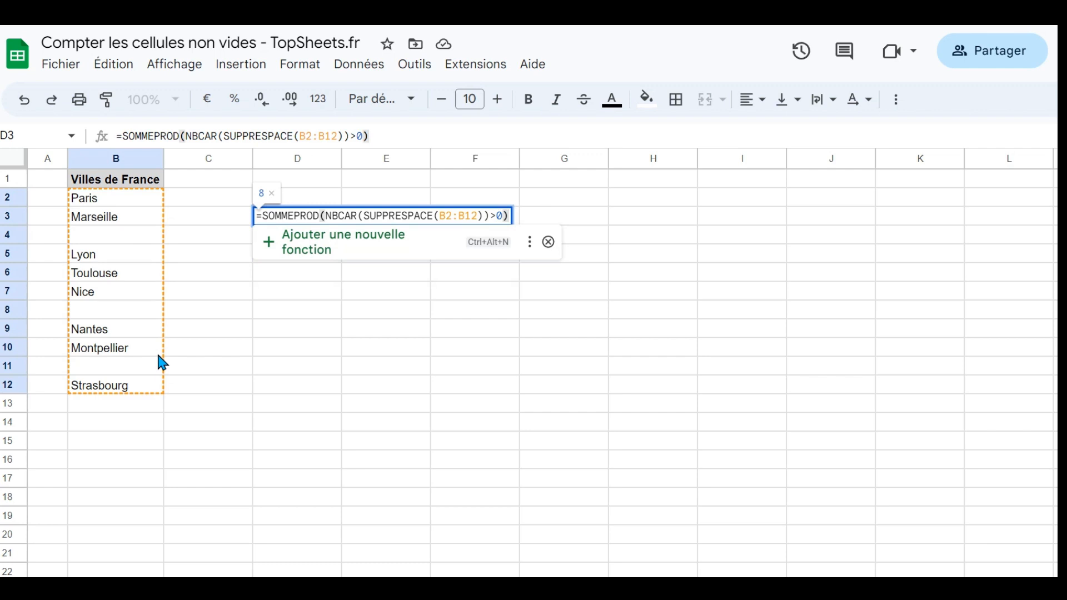
key("Return")
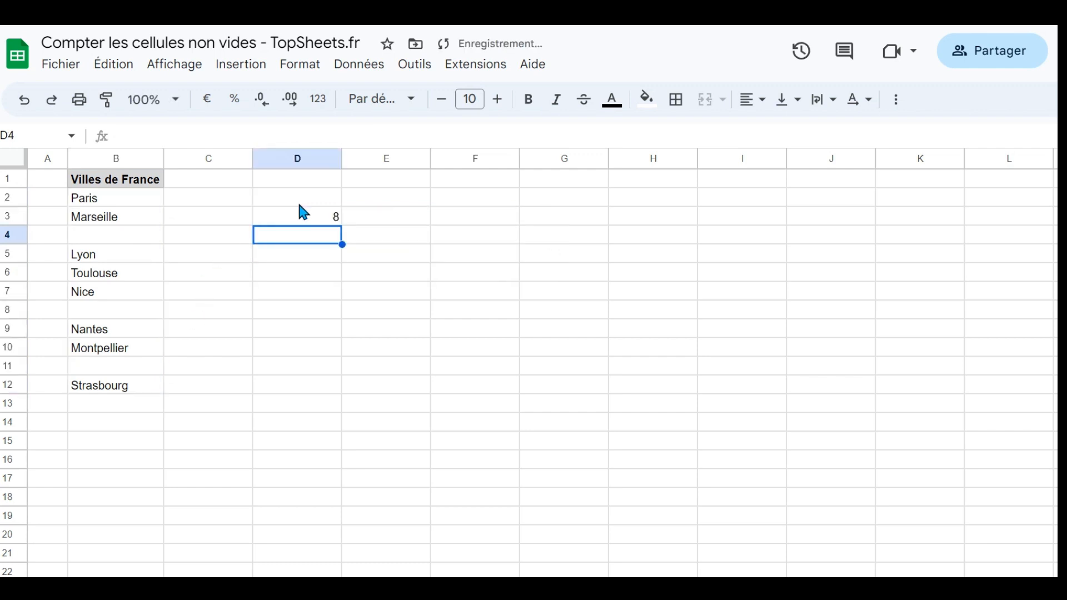
- Go through the filled city cells from Marseille to Strasbourg to check them against the count in D3
left_click(120, 214)
left_click(118, 260)
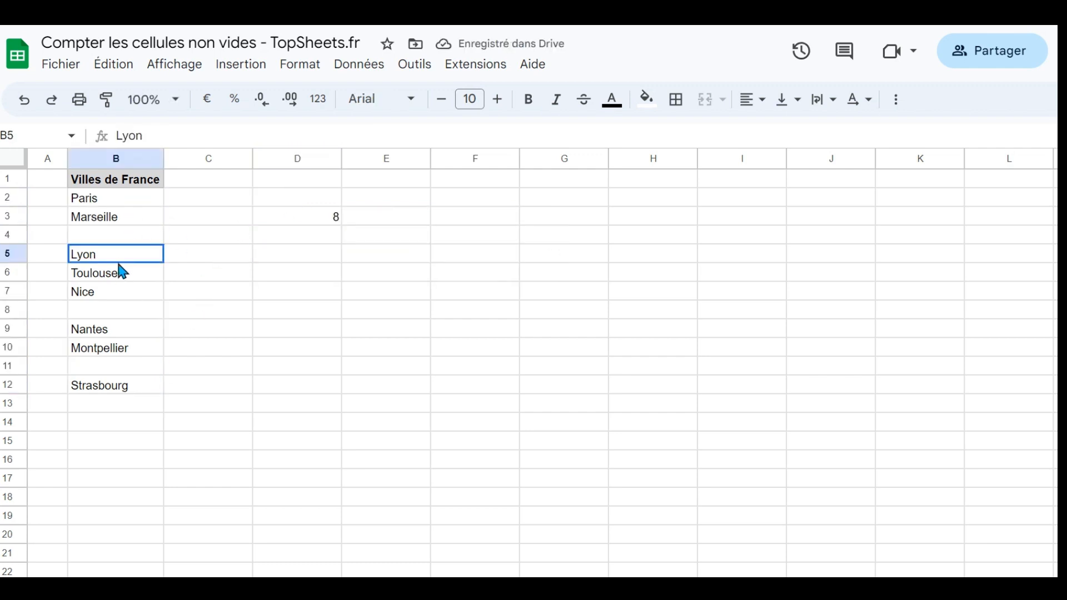
left_click(118, 275)
left_click(117, 293)
left_click(124, 331)
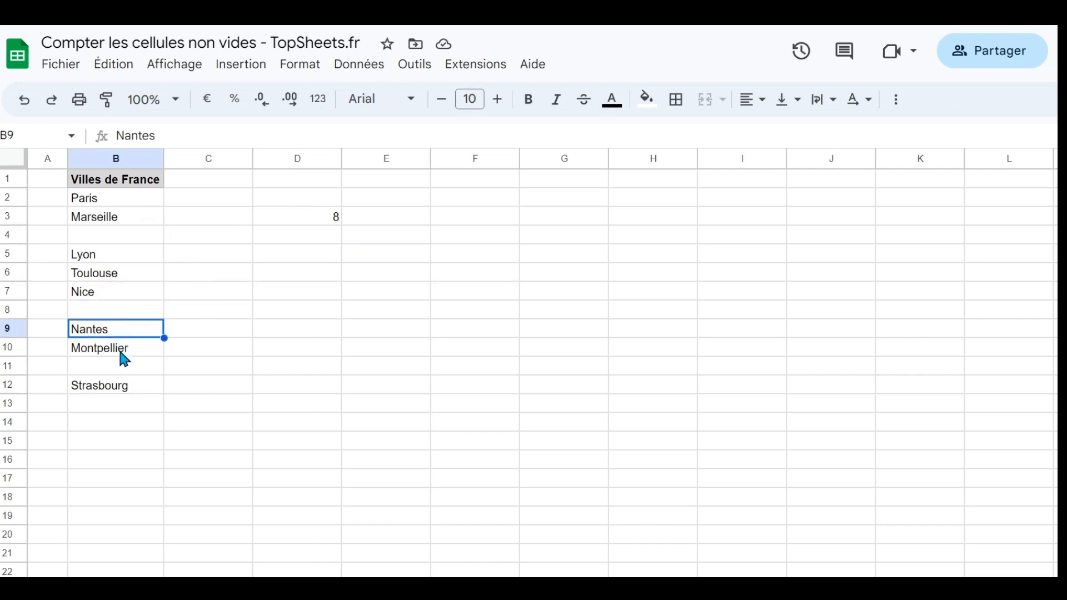
left_click(126, 348)
left_click(131, 385)
- Enter a single space in B4 and a lone apostrophe in B8 to test the SOMMEPROD count
left_click(125, 236)
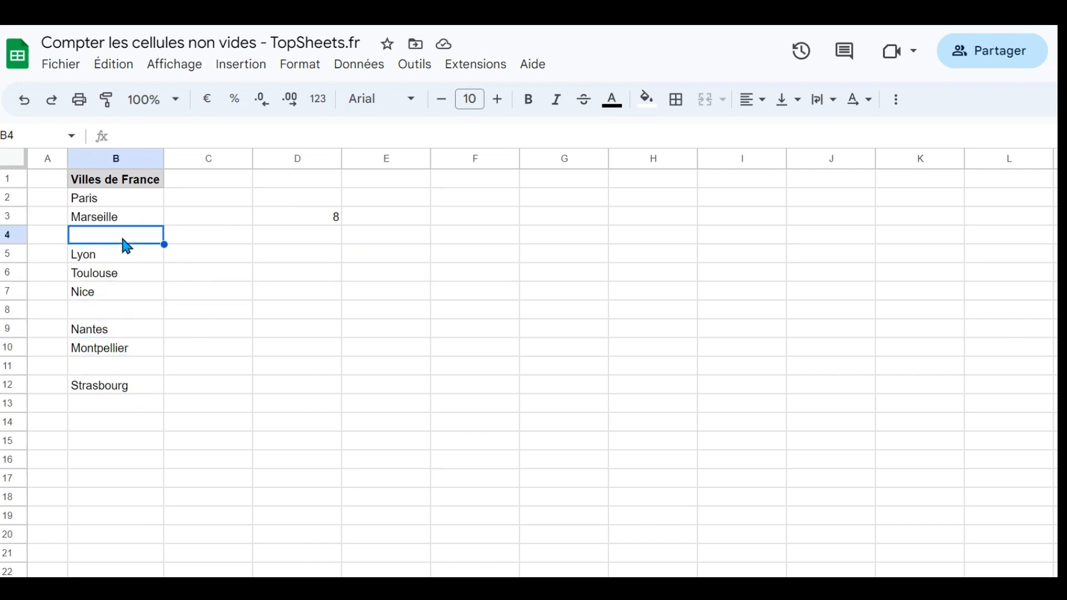
double_click(162, 241)
key("Return")
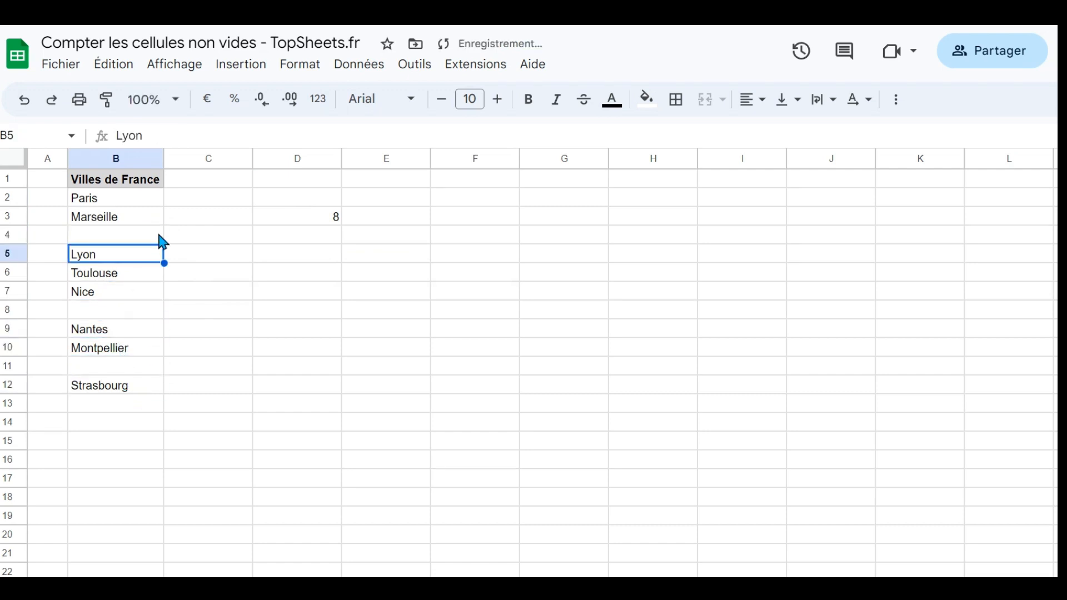
left_click(280, 200)
left_click(112, 310)
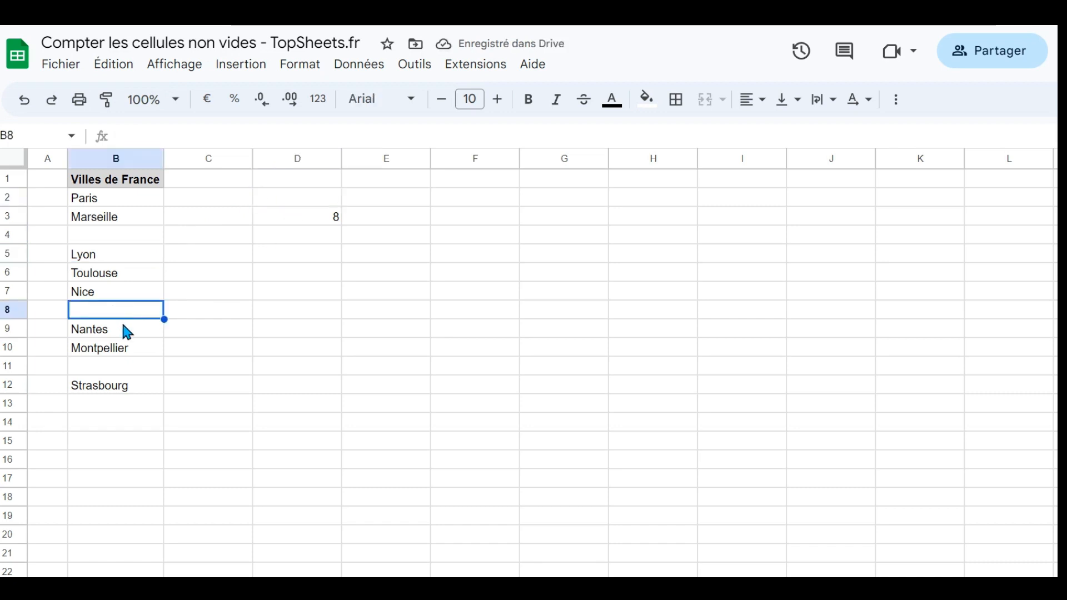
type("'")
key("Return")
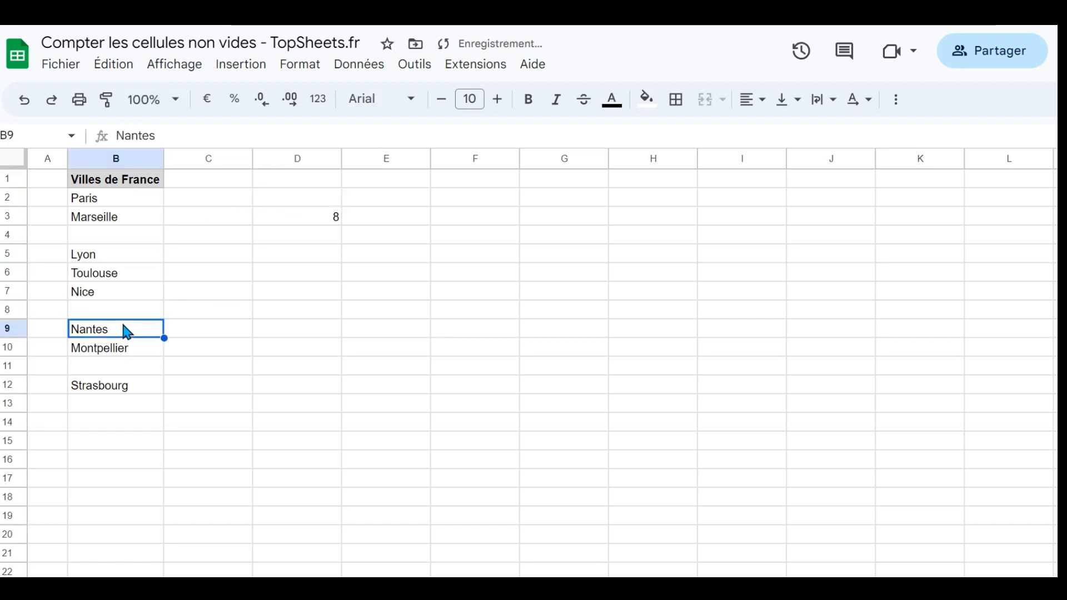
left_click(325, 217)
- Enter the formula ="" in B11 and check the SOMMEPROD count in D3
left_click(138, 368)
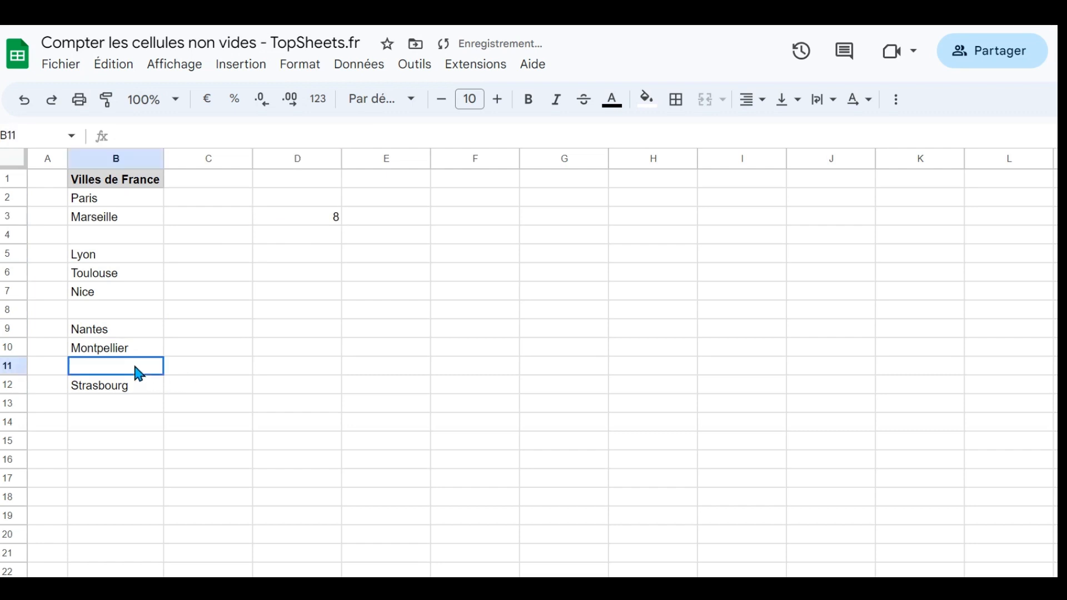
type("=\"\"")
key("Return")
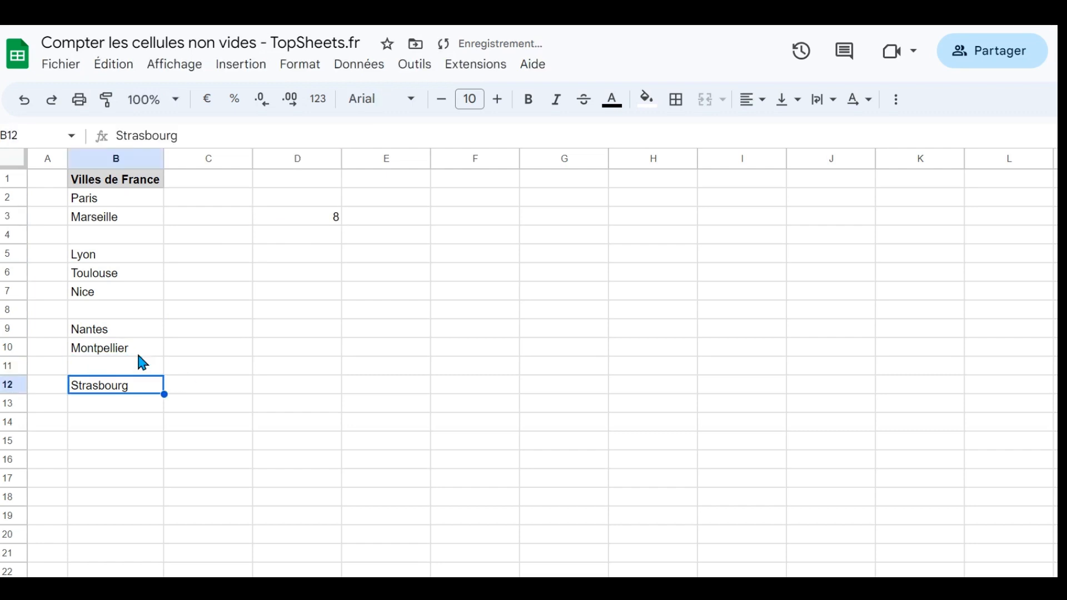
left_click(324, 218)
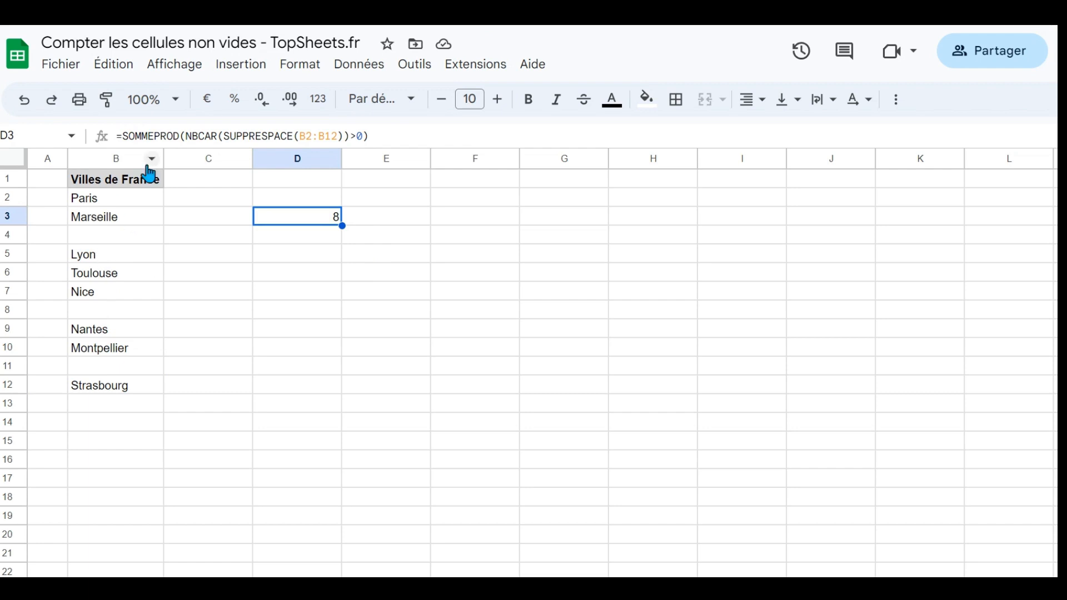
- Review the blank-looking cells B4, B8 and B11, and select B2:B12 to view its automatic count
left_click(153, 237)
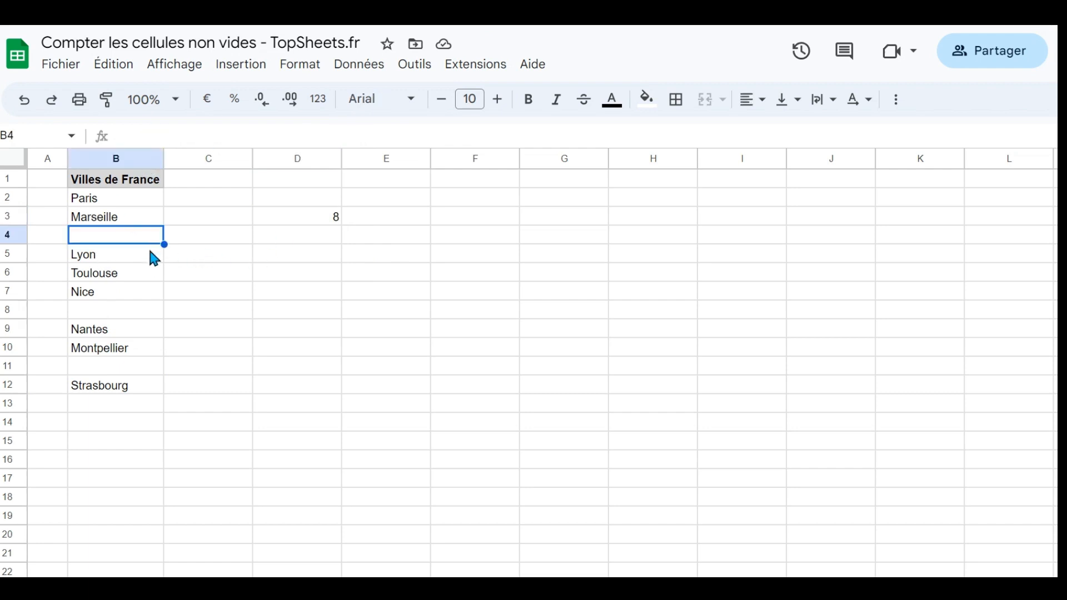
left_click(142, 311)
left_click(144, 364)
left_click(202, 353)
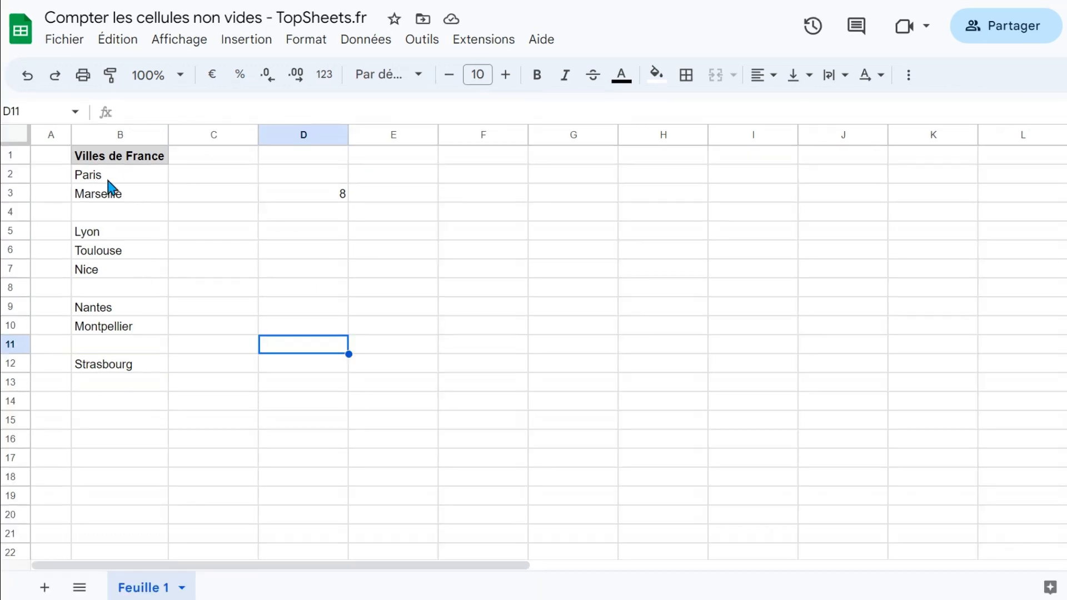
left_click_drag(110, 171, 104, 363)
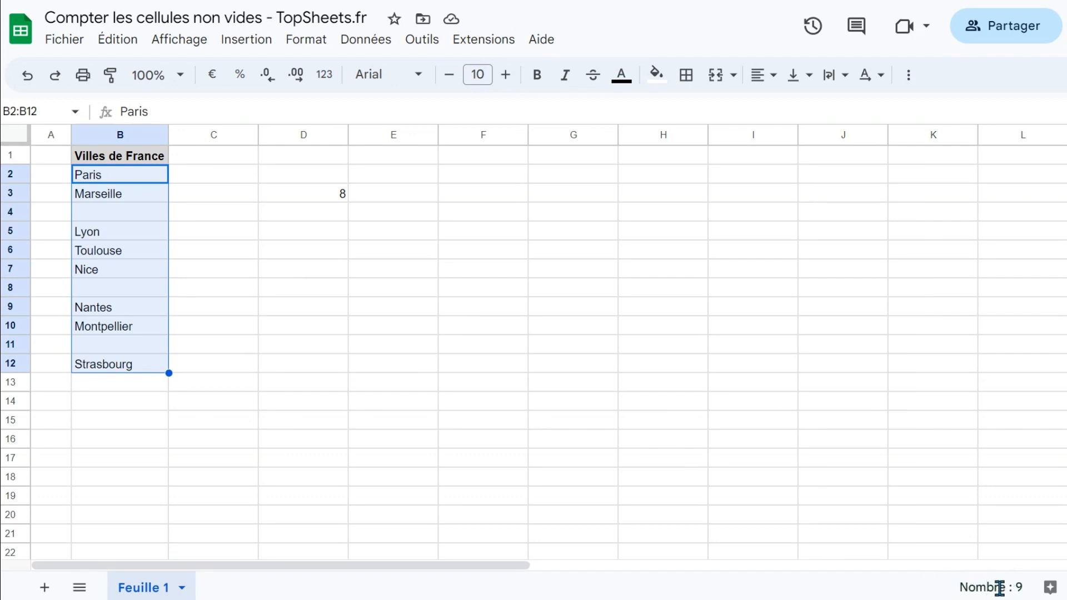
- Append an apostrophe to the city name Nice in B7
left_click(97, 218)
key("Return")
key("Return")
key("Return")
key("Return")
key("Return")
key("Return")
key("Return")
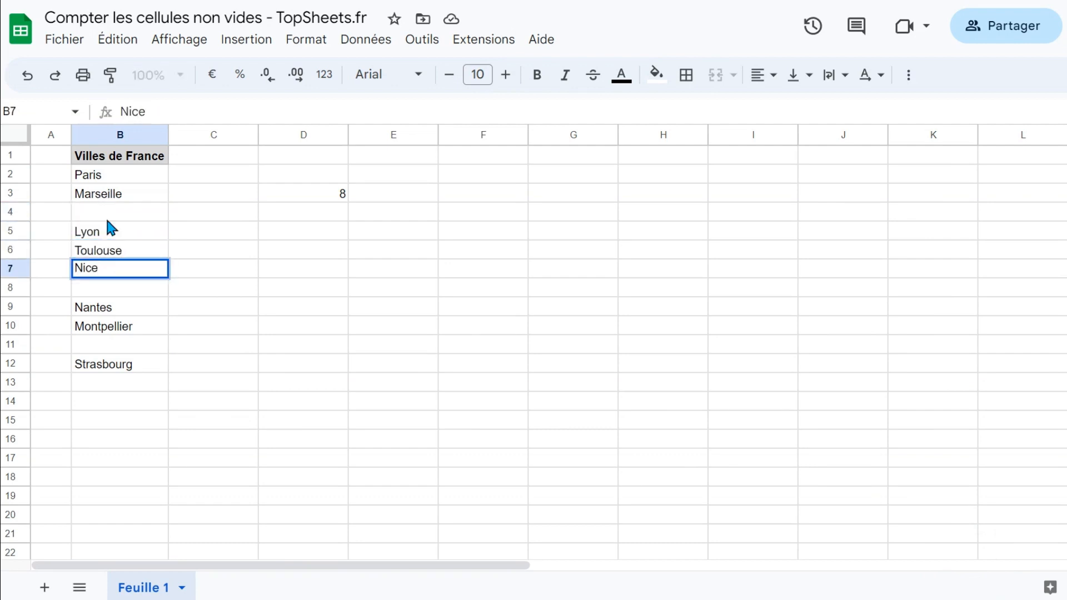
type("'")
key("Return")
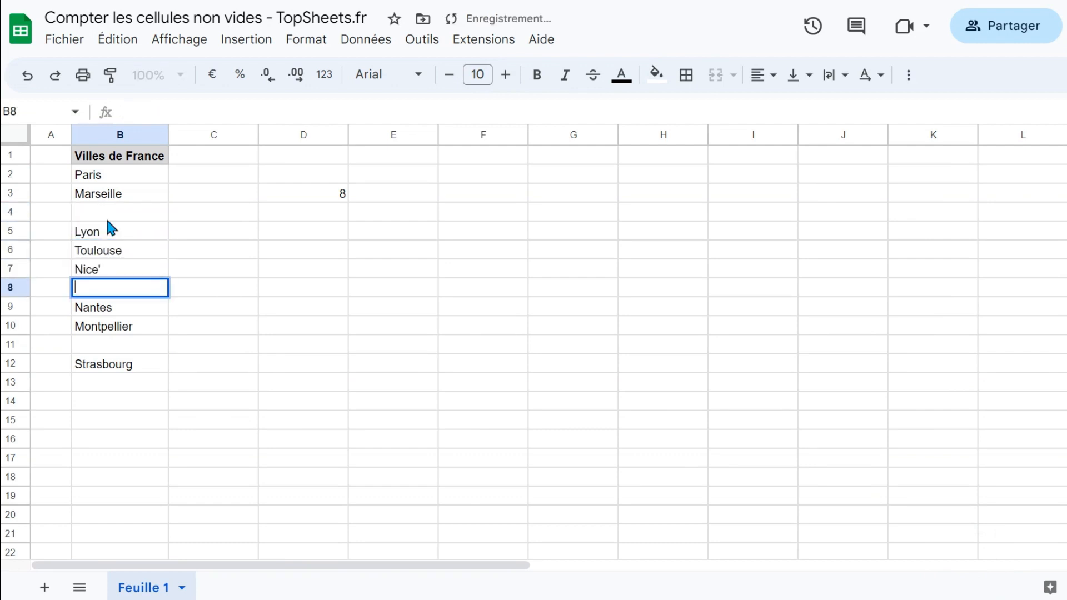
- Remove the trailing apostrophe from the city name in B7 so it reads Nice
key("Return")
key("Up")
key("Up")
key("Return")
key("BackSpace")
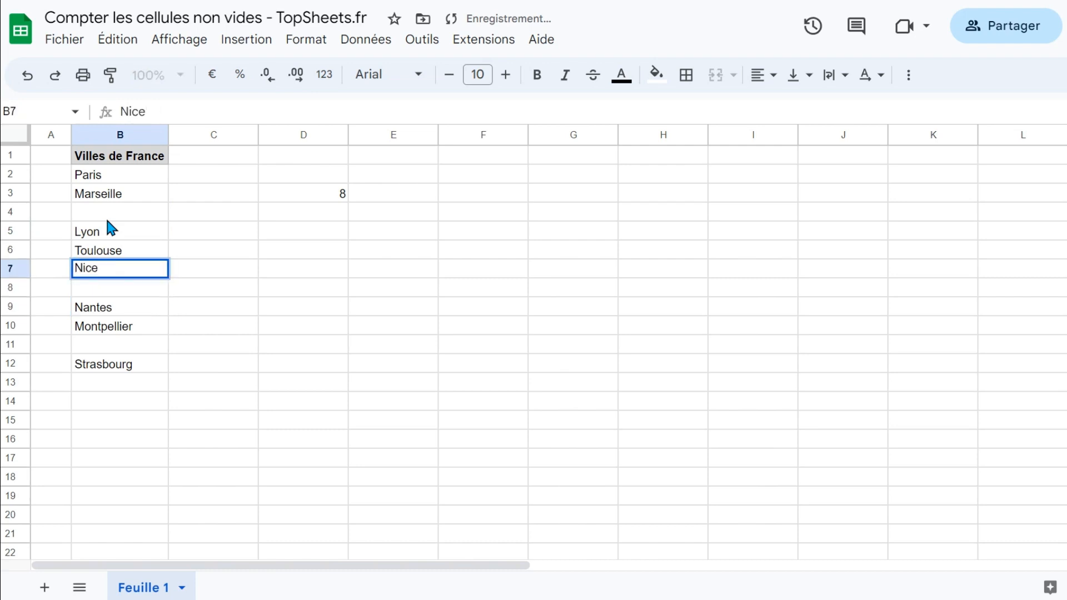
key("Return")
- Enter the formula ="" in B11, between Montpellier and Strasbourg
key("Down")
key("Down")
key("Down")
type("=\"\"")
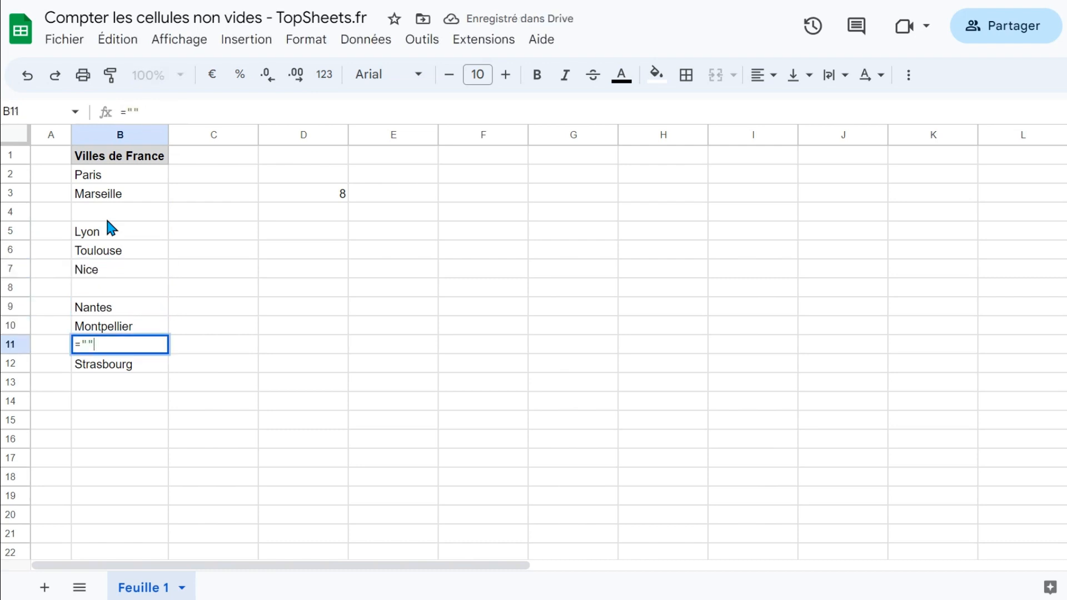
key("Return")
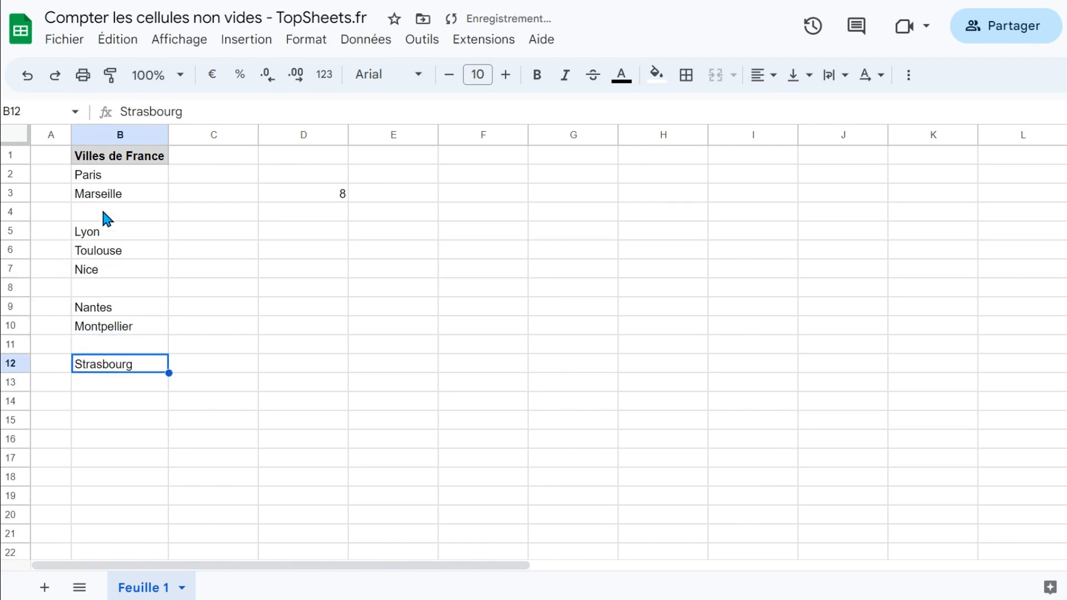
- View the automatic count for the selected range B2:B12, and select D3 to compare it with the SOMMEPROD formula
left_click_drag(100, 175, 119, 373)
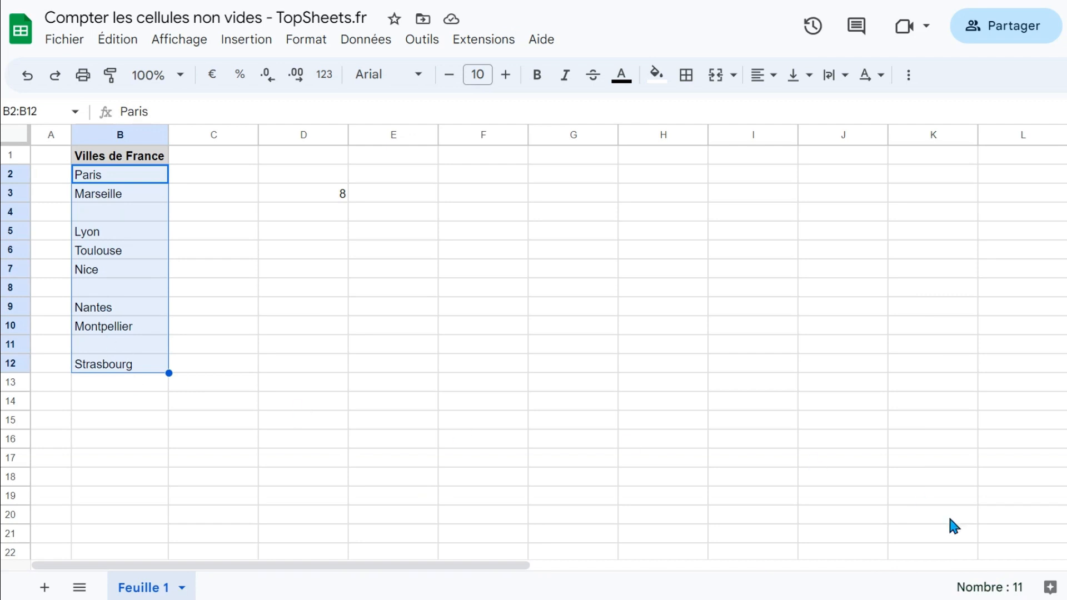
left_click(780, 255)
left_click(328, 195)
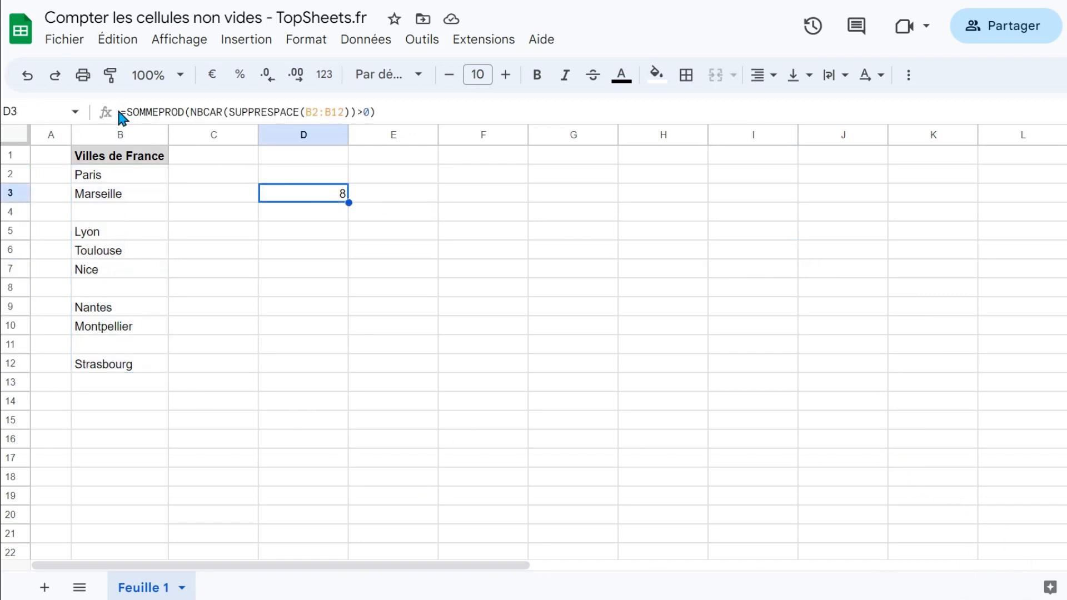